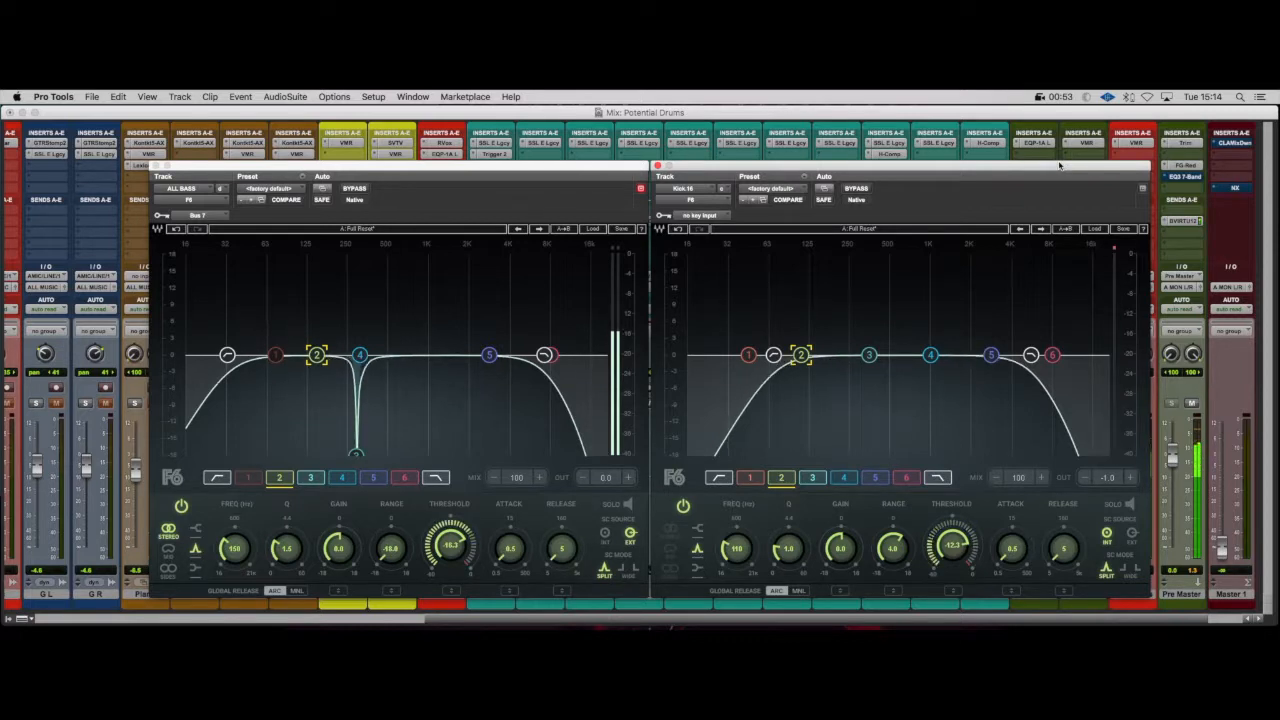
# - Close the Kick.16 F6 window and play the mix with the ALL BASS F6 window moved over the drum channels
pyautogui.press('space')
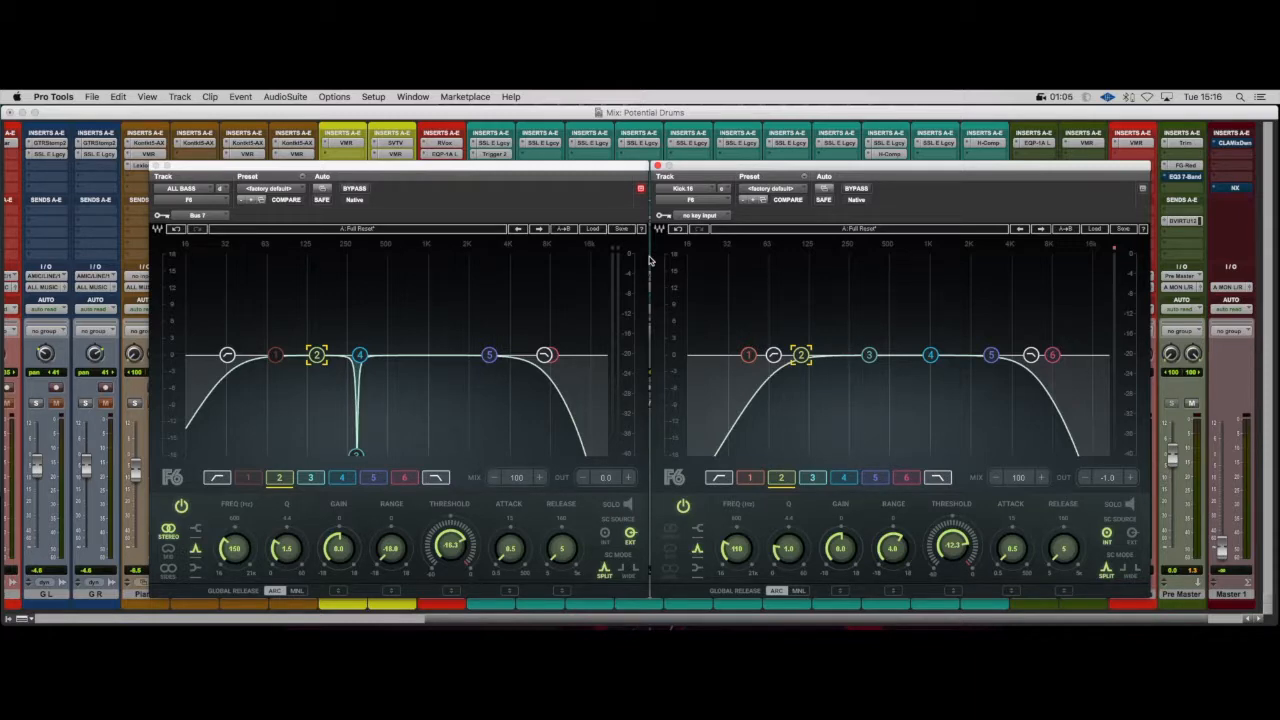
pyautogui.click(657, 166)
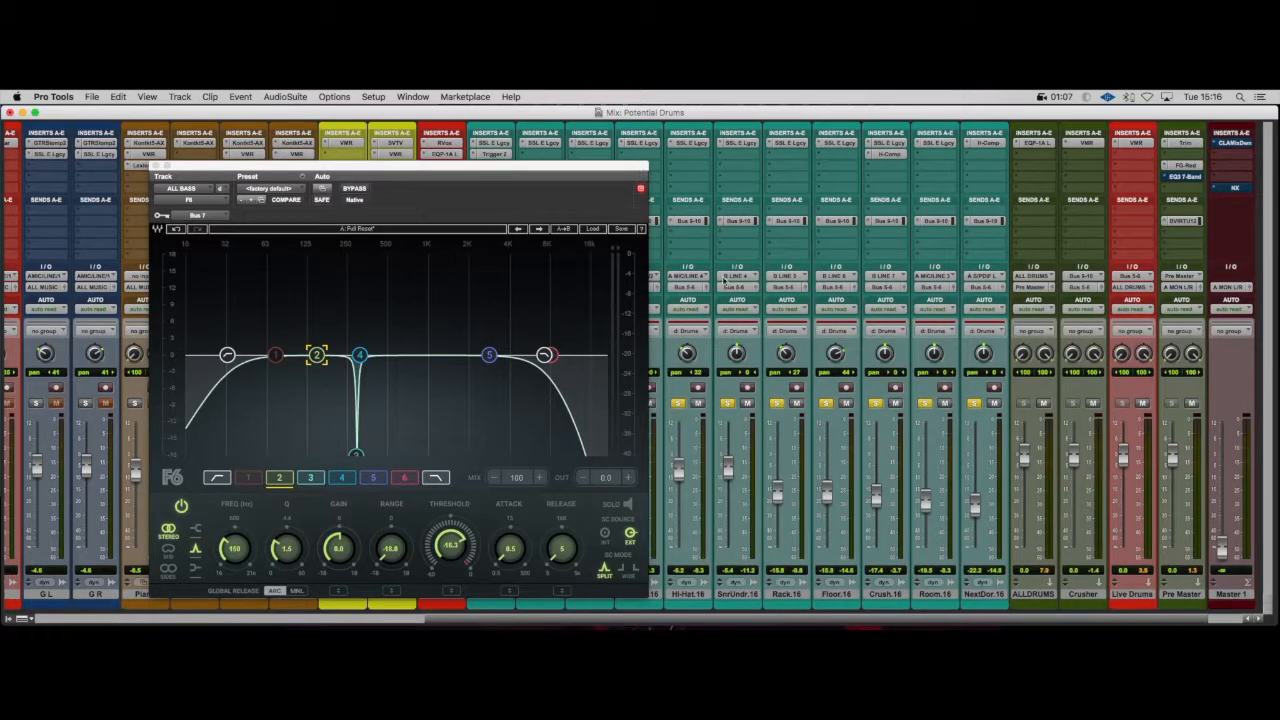
pyautogui.press('space')
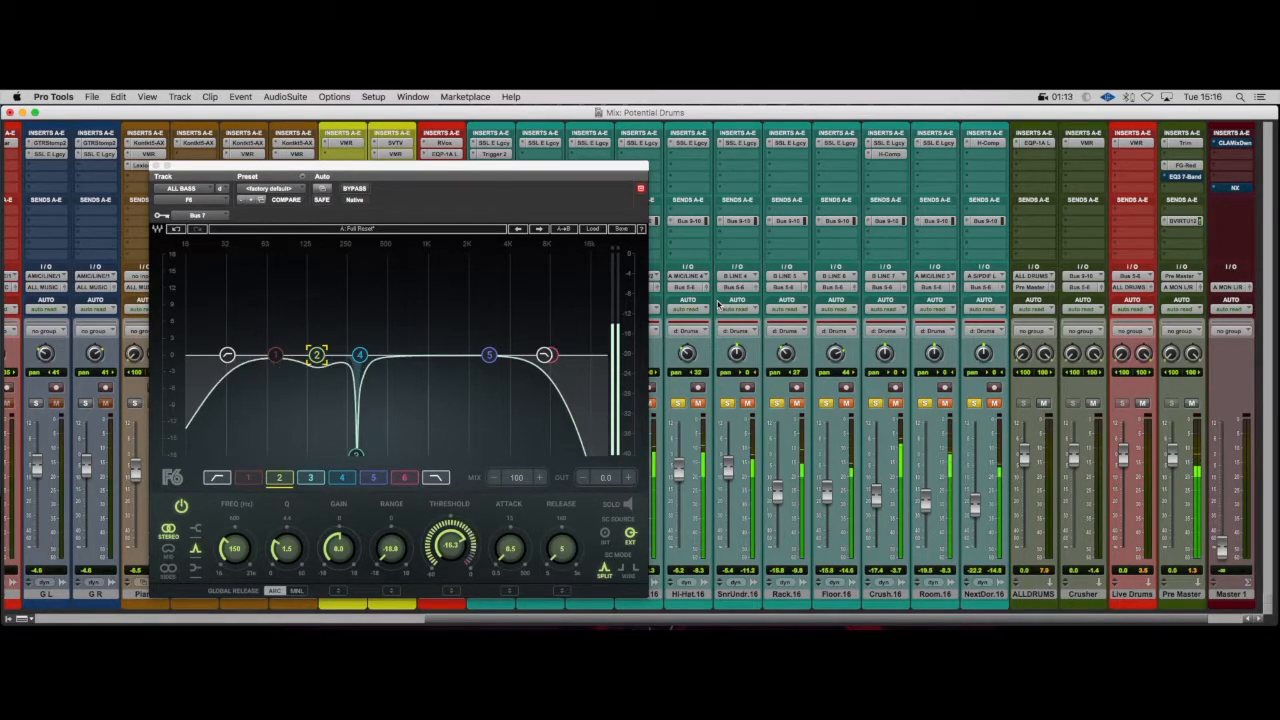
pyautogui.moveTo(603, 175); pyautogui.dragTo(809, 177)
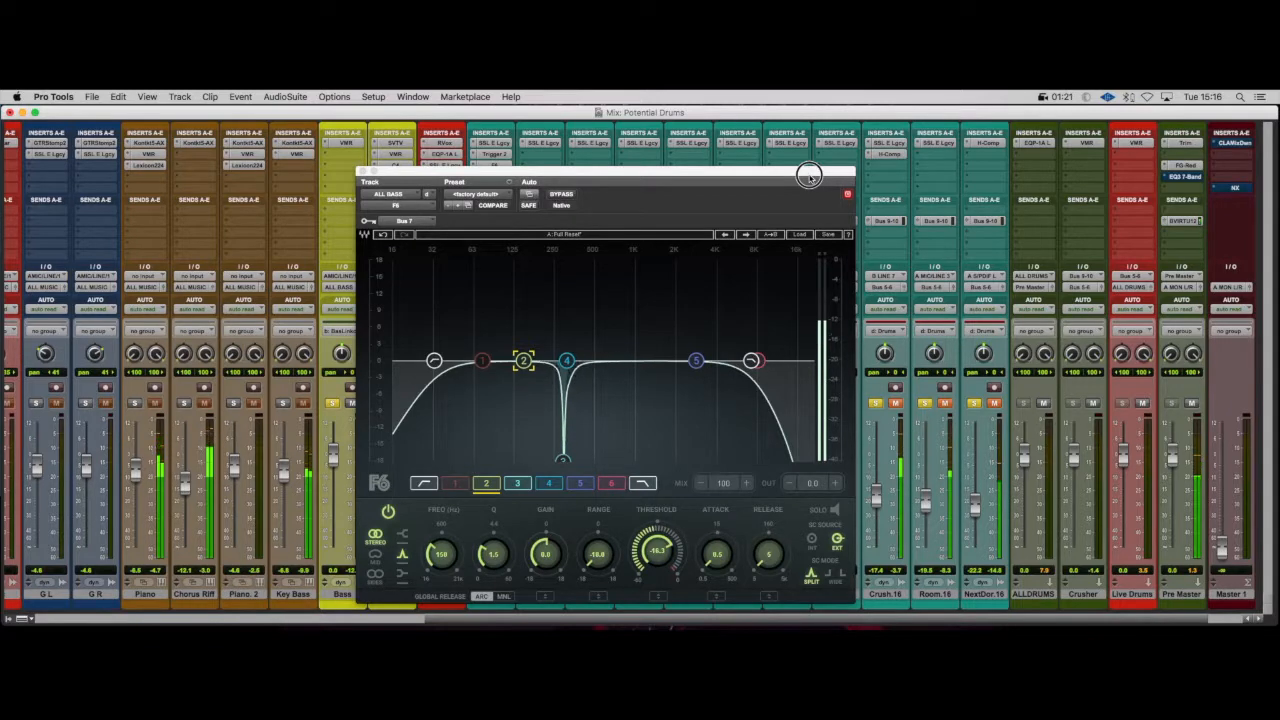
pyautogui.moveTo(809, 177); pyautogui.dragTo(771, 177)
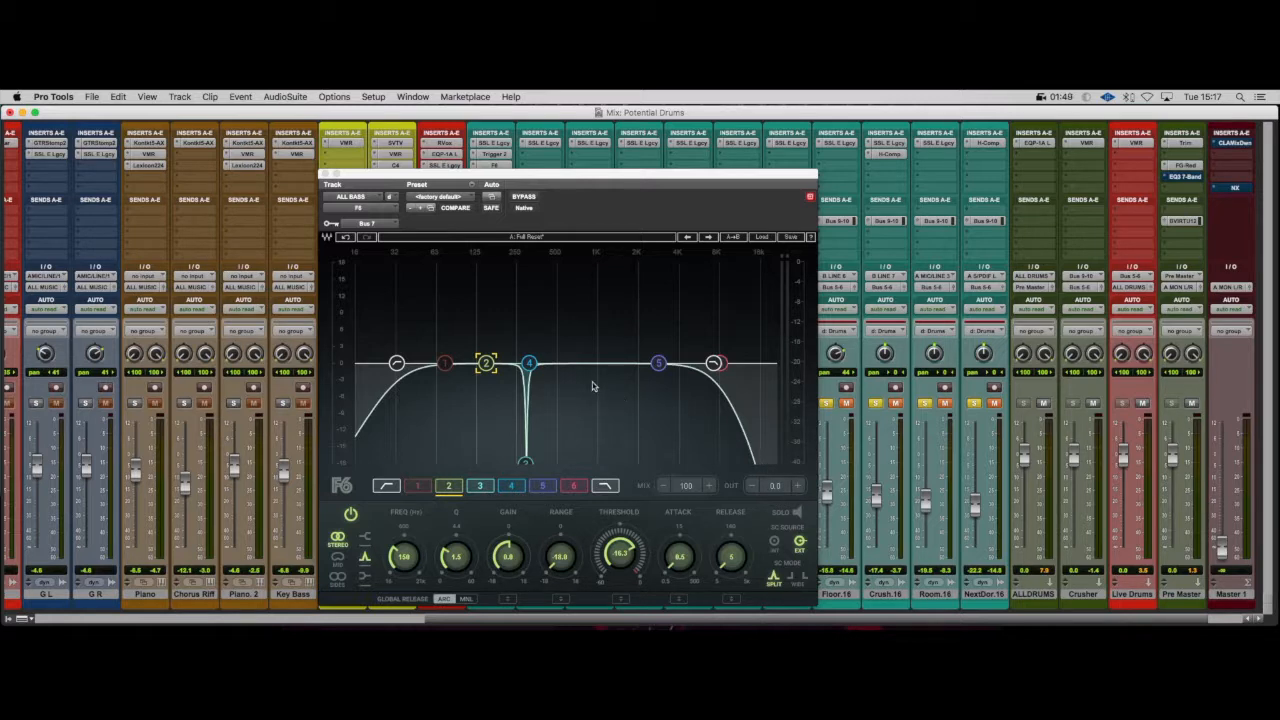
# - Inspect the settings of bands 3 and 4 in the ALL BASS F6 and return to band 2
pyautogui.click(484, 486)
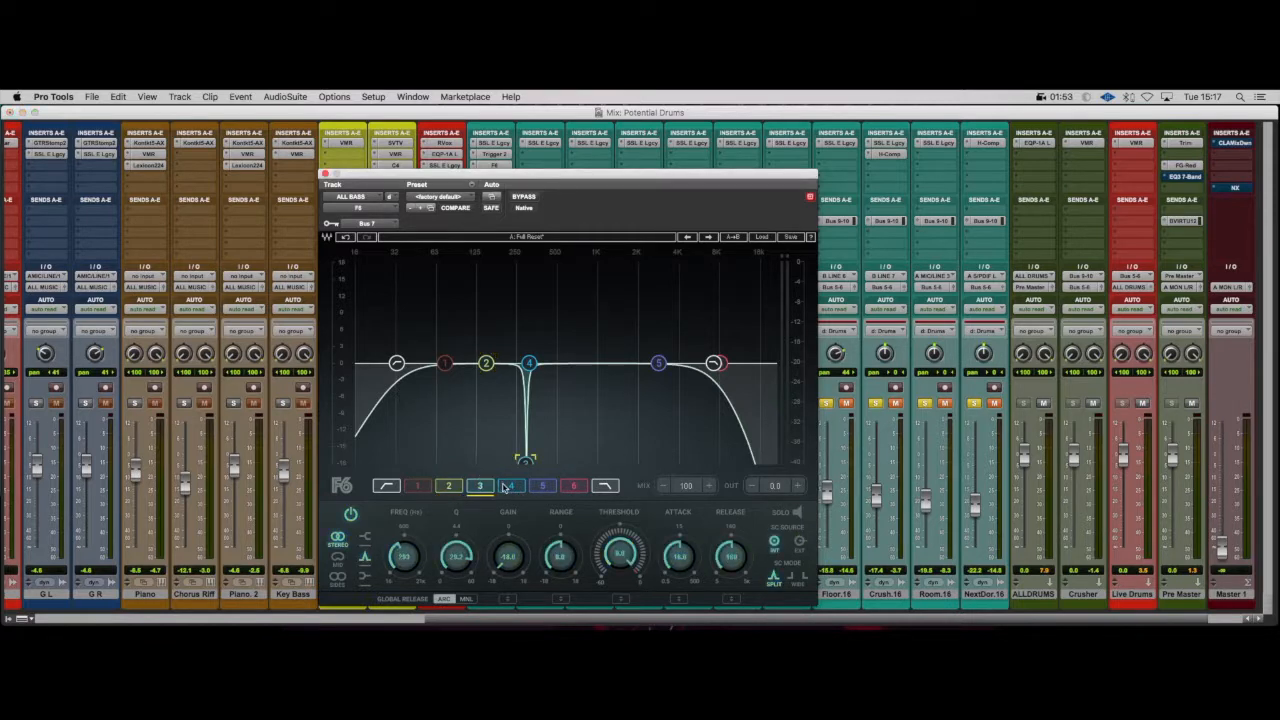
pyautogui.click(507, 486)
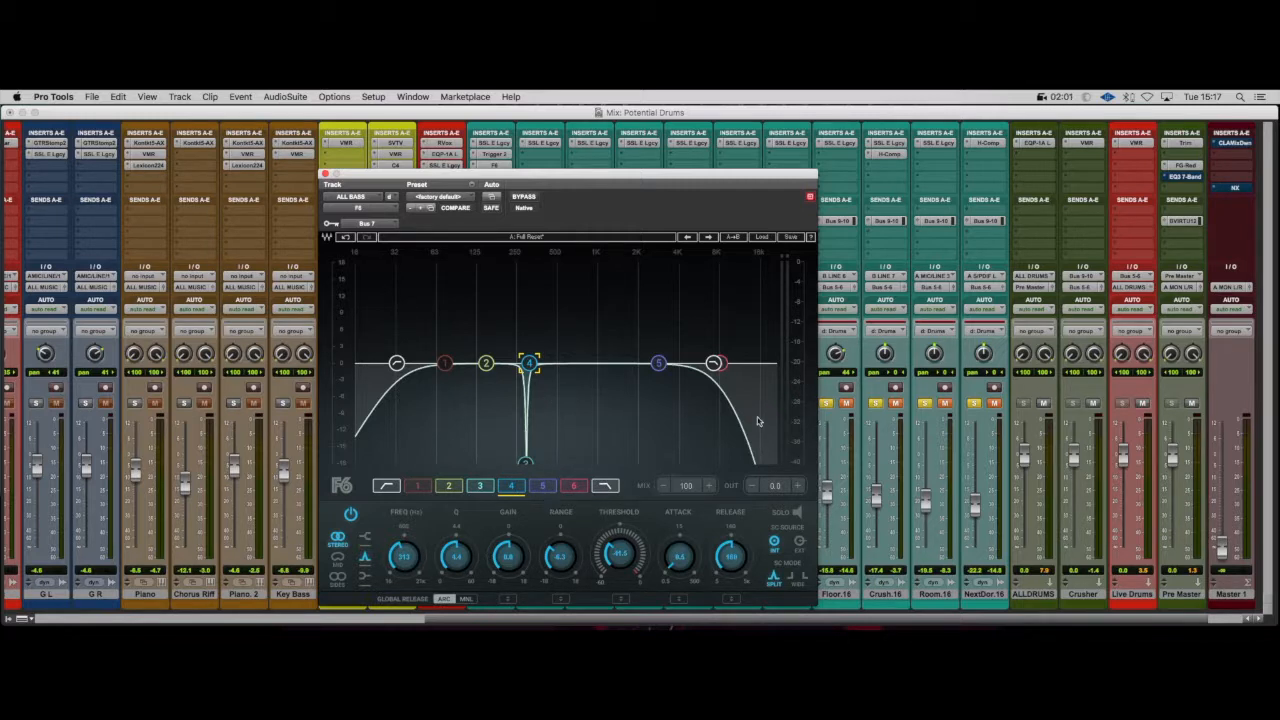
pyautogui.click(449, 486)
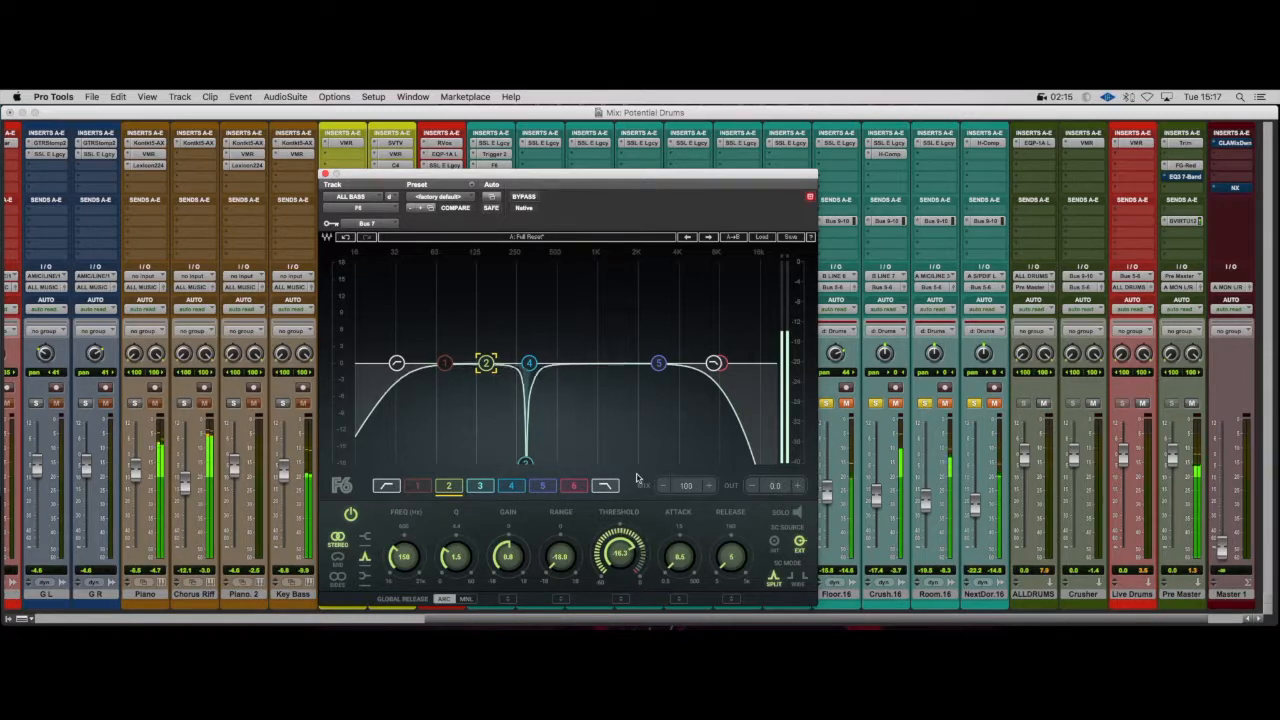
# - Audition band 2 of the ALL BASS F6 in solo during playback and turn the solo off
pyautogui.click(795, 513)
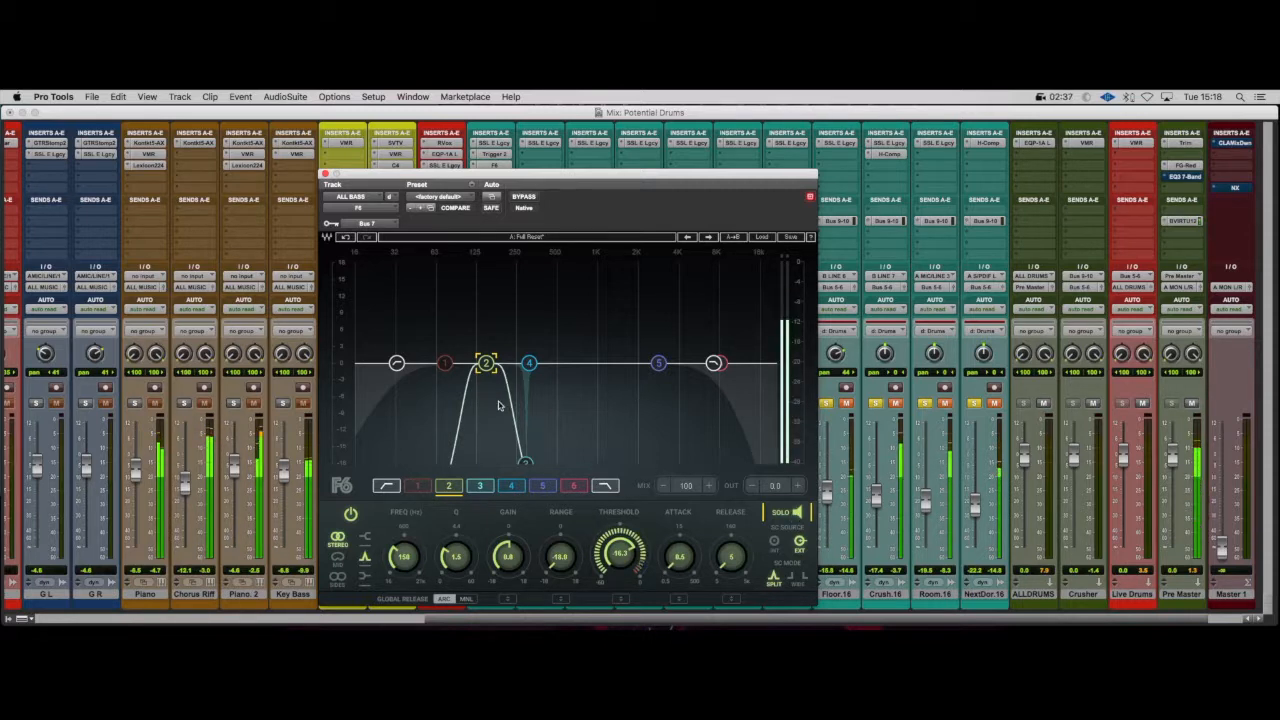
pyautogui.click(780, 515)
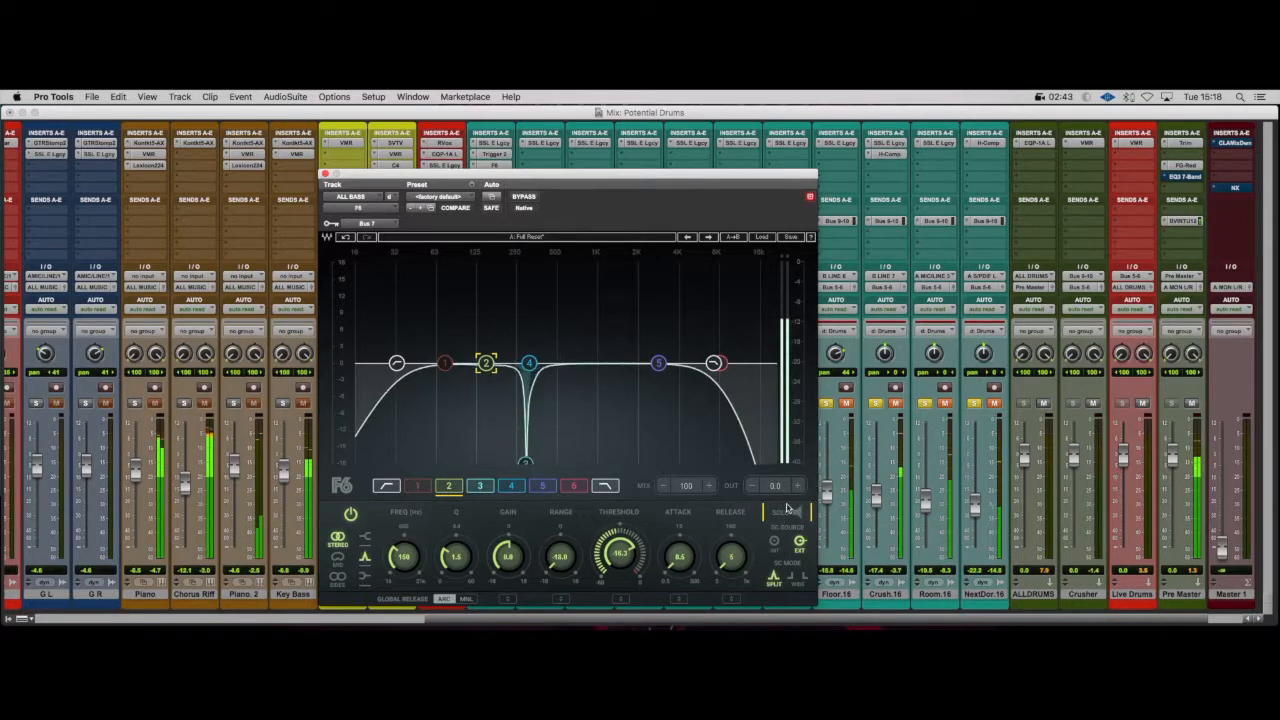
pyautogui.click(849, 405)
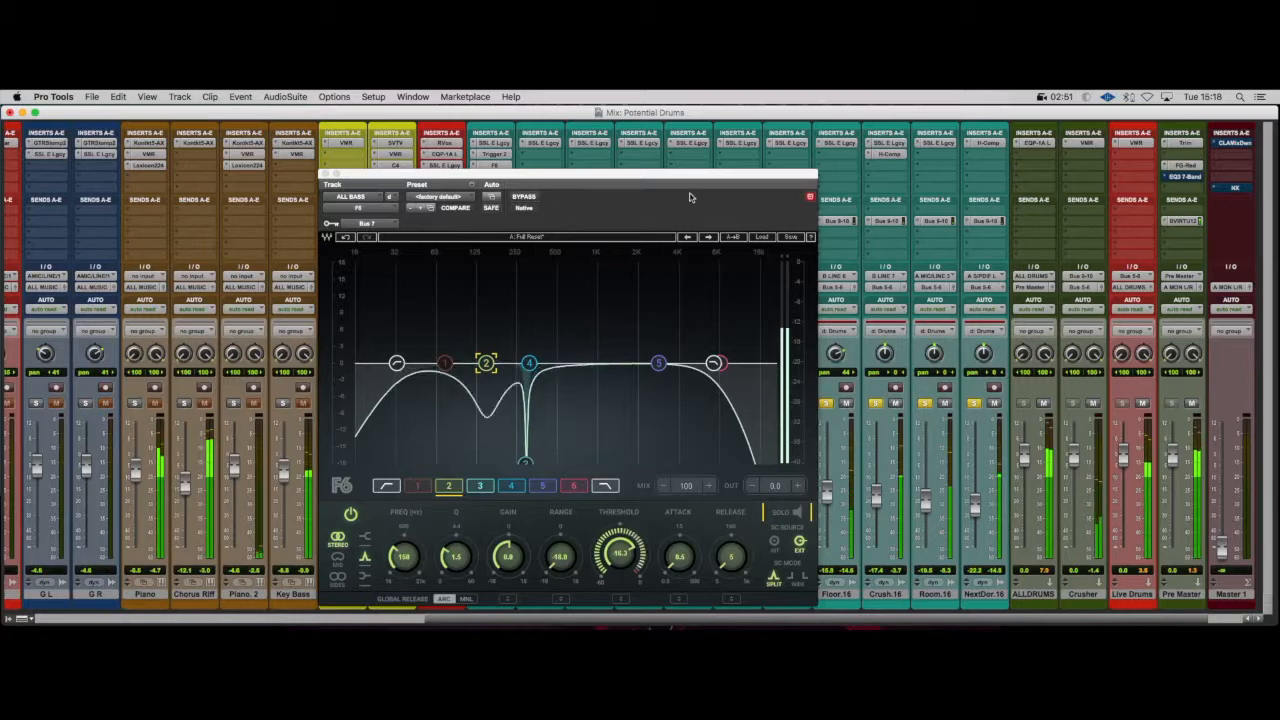
# - Move the ALL BASS F6 window aside to uncover the drum channels, check it once more and close it
pyautogui.moveTo(689, 176); pyautogui.dragTo(481, 168)
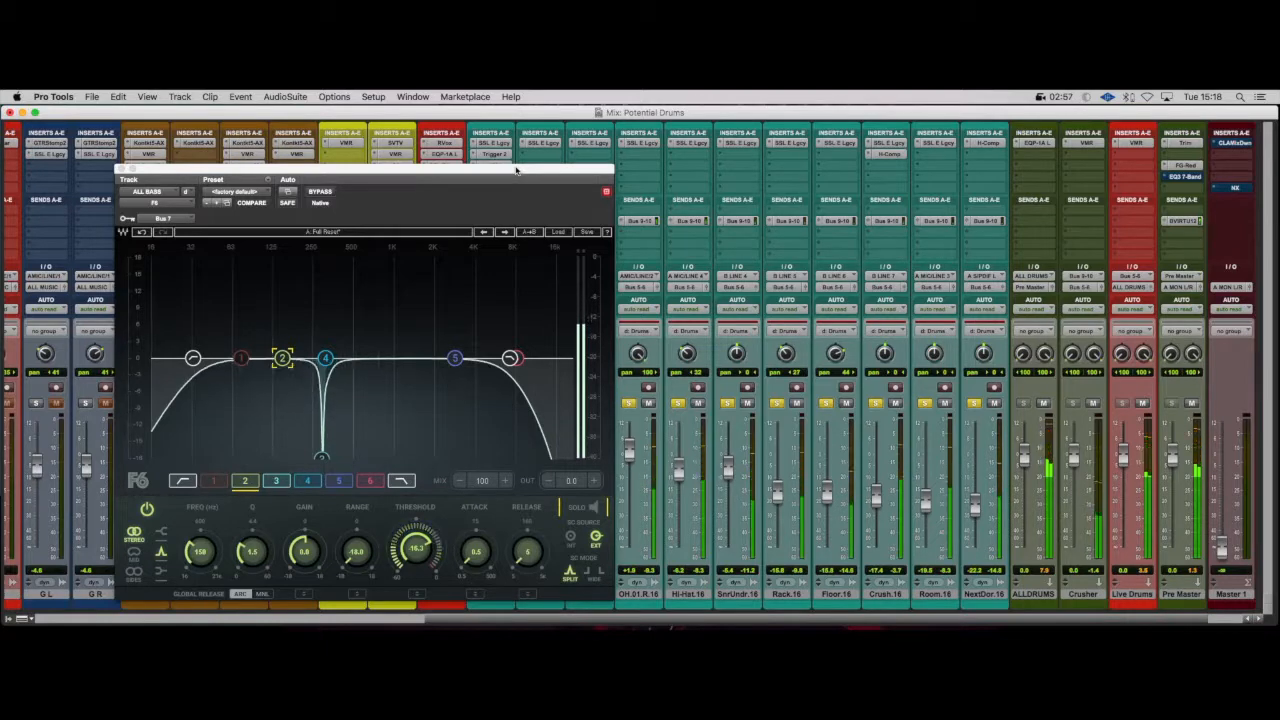
pyautogui.moveTo(516, 170); pyautogui.dragTo(557, 189)
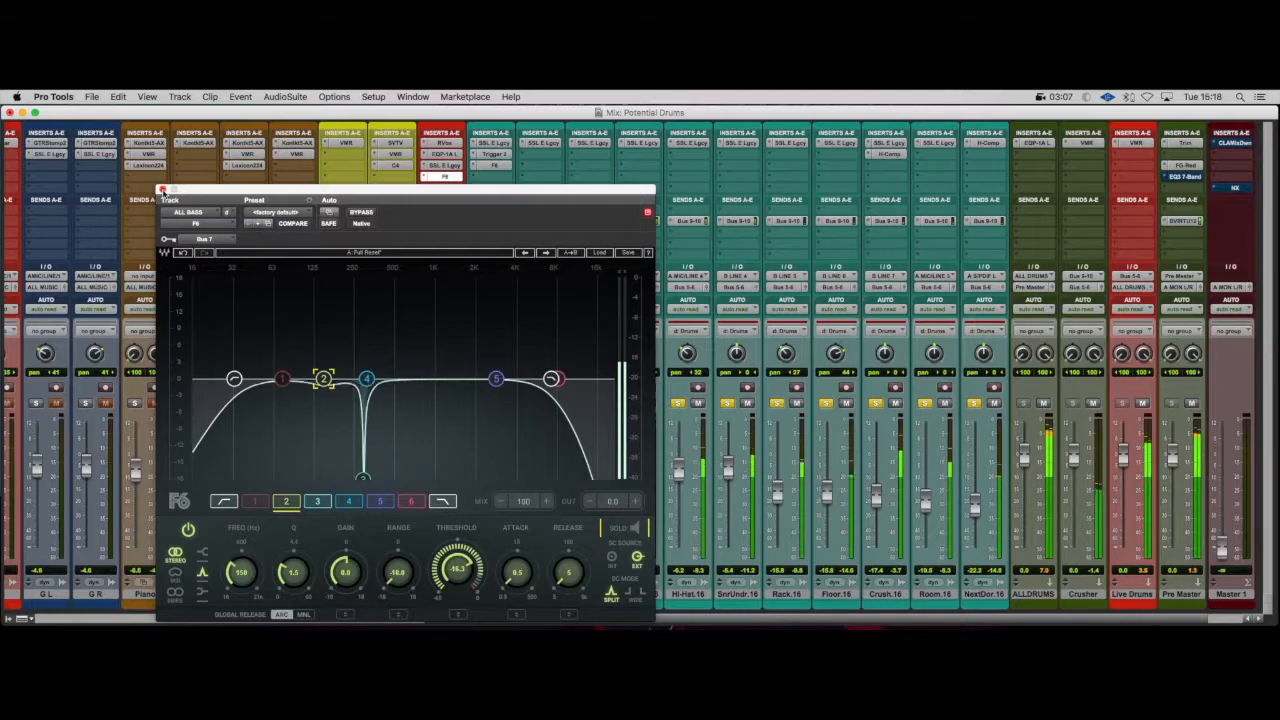
pyautogui.click(162, 190)
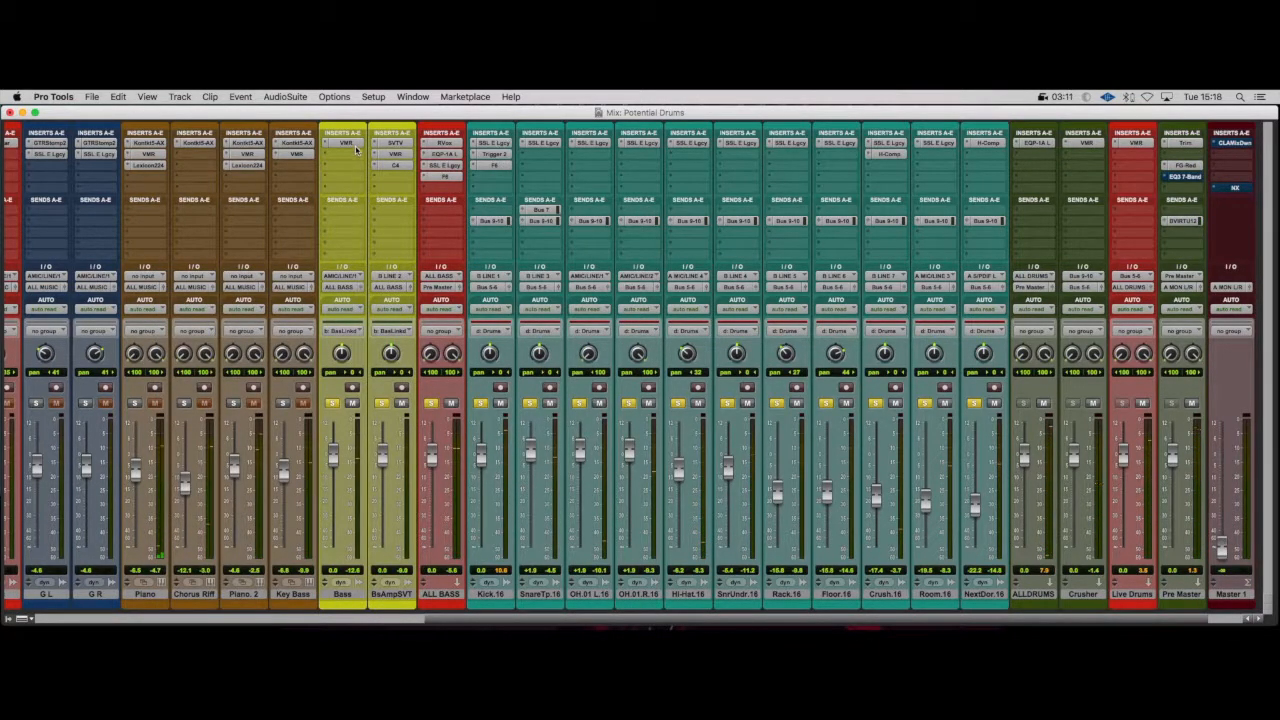
pyautogui.click(446, 177)
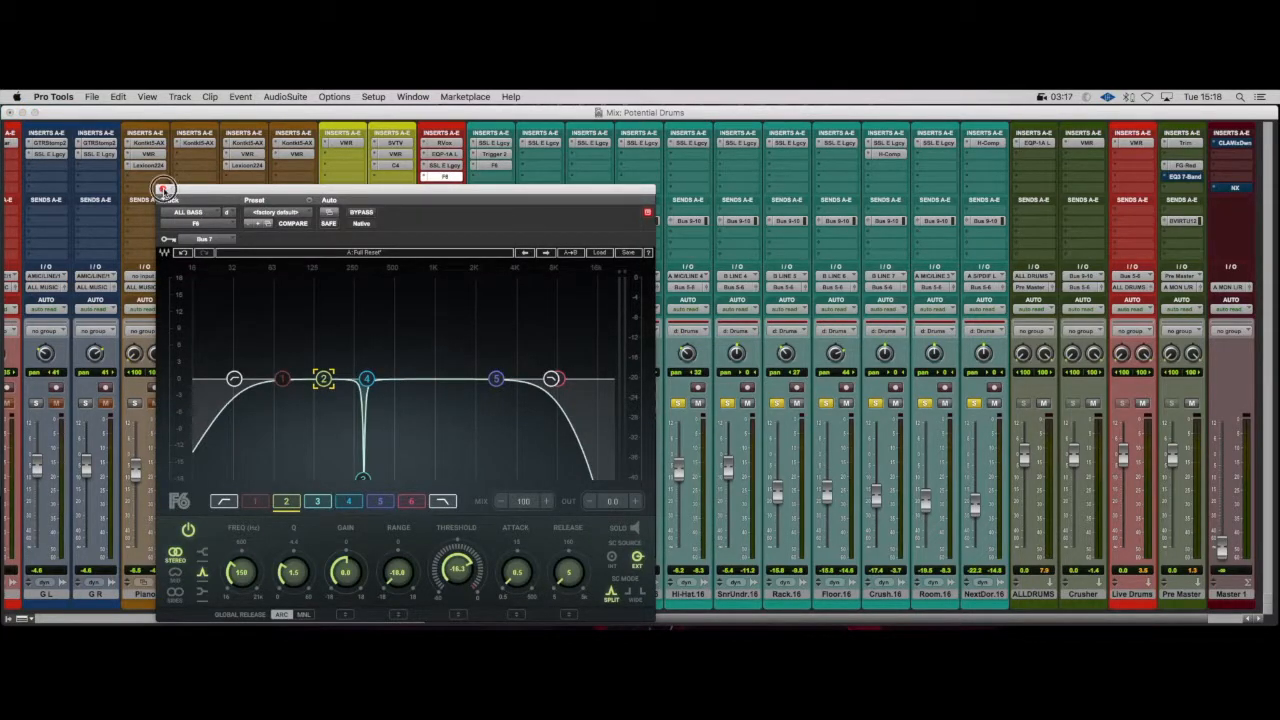
pyautogui.click(161, 189)
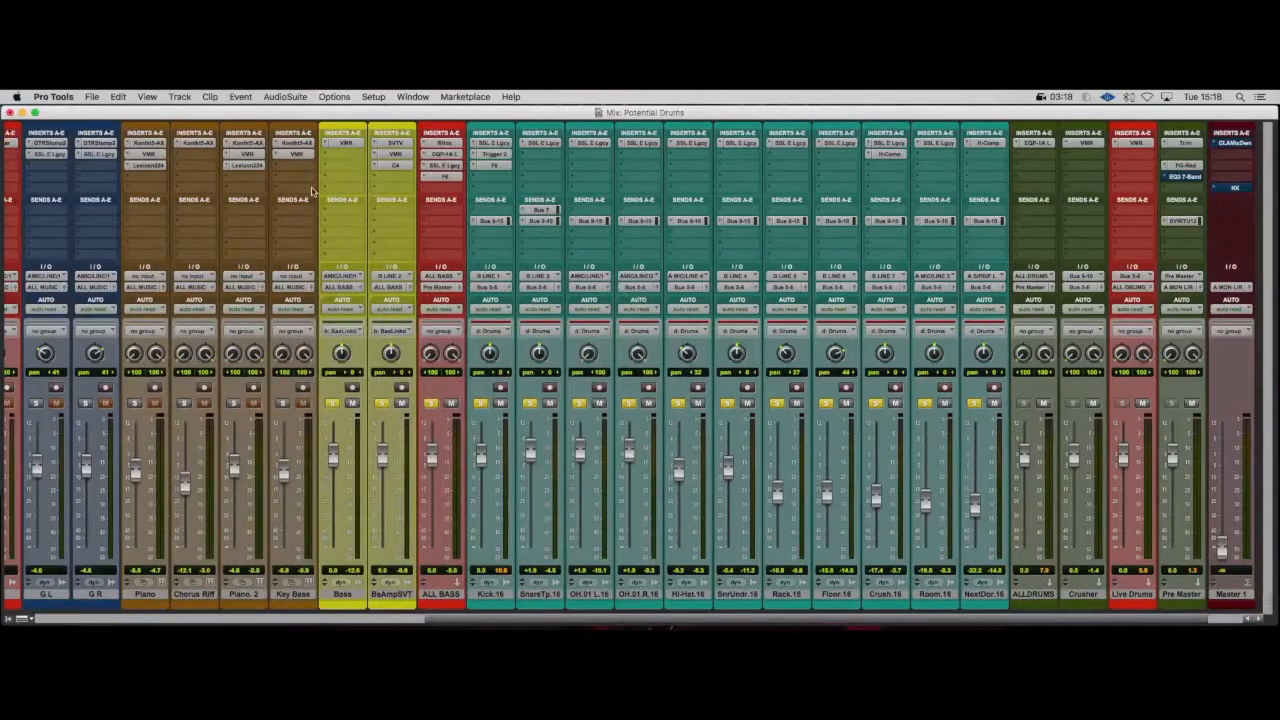
# - Select the Bass track, review its VMR insert and close the plug-in window
pyautogui.click(344, 594)
pyautogui.click(346, 142)
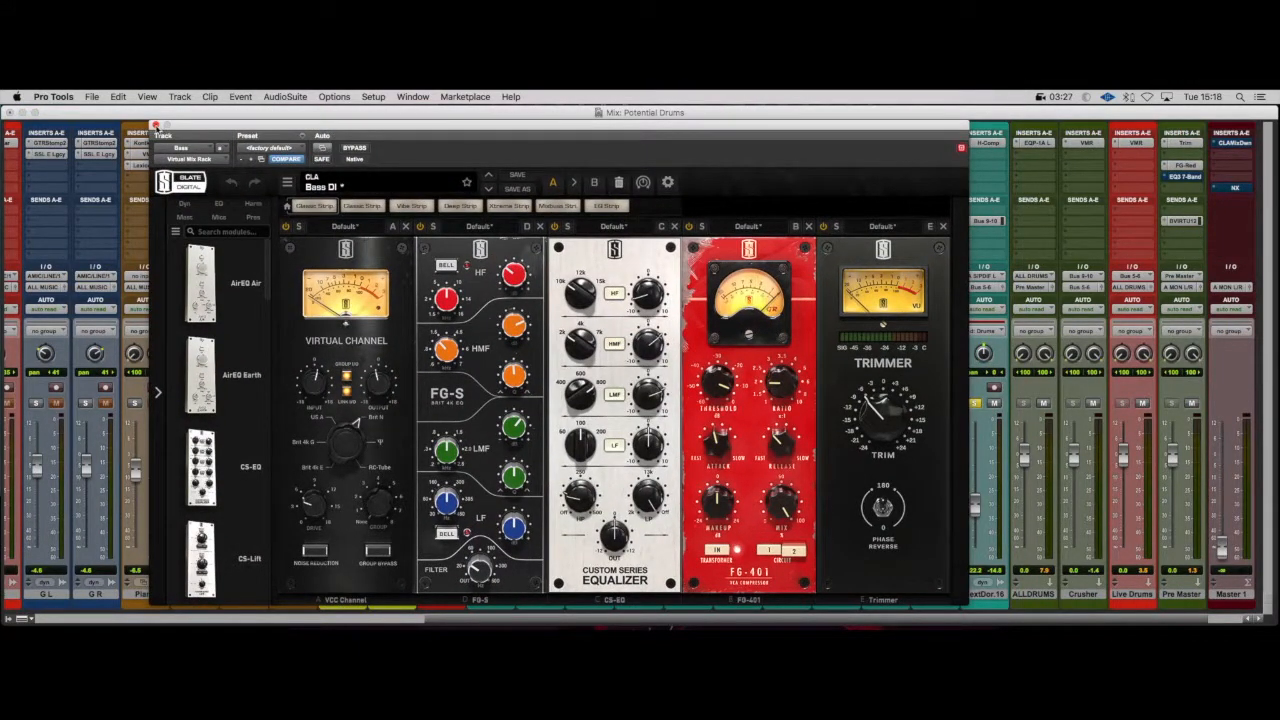
pyautogui.click(155, 126)
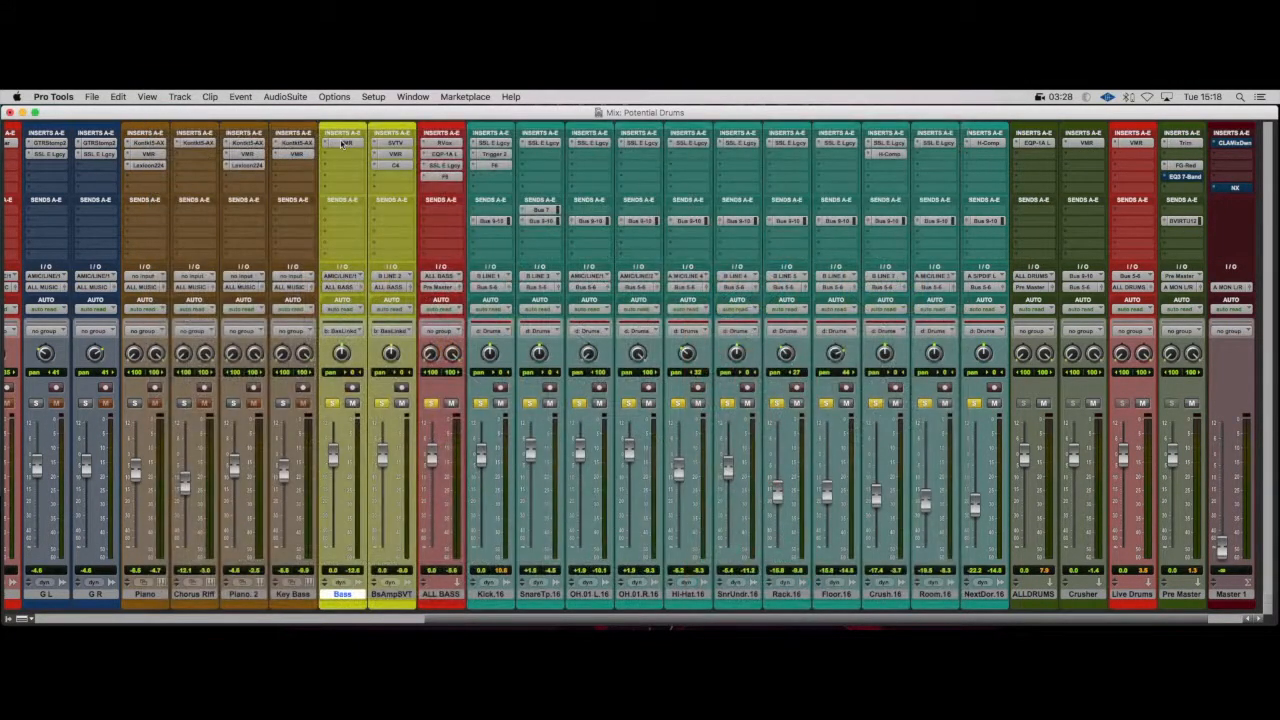
# - Review the Ampeg SVT, VMR and C4 inserts on the BsAmpSVT track, closing each one after viewing
pyautogui.click(400, 143)
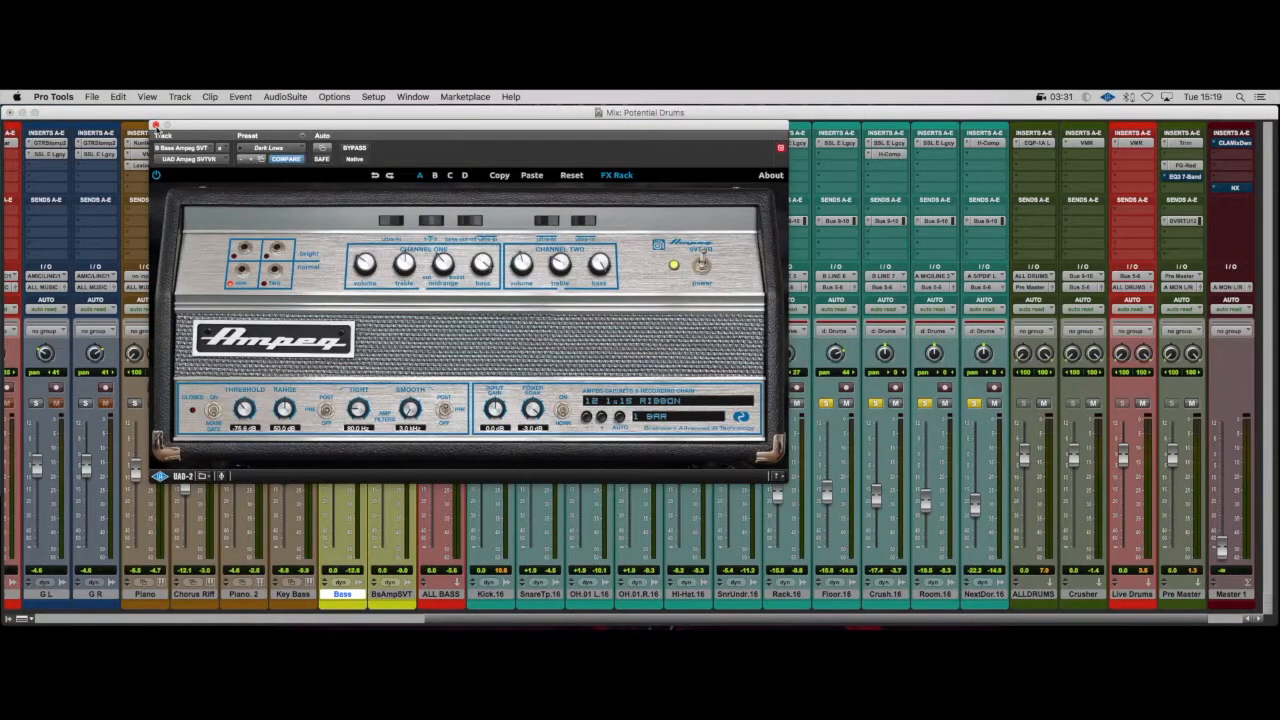
pyautogui.click(155, 126)
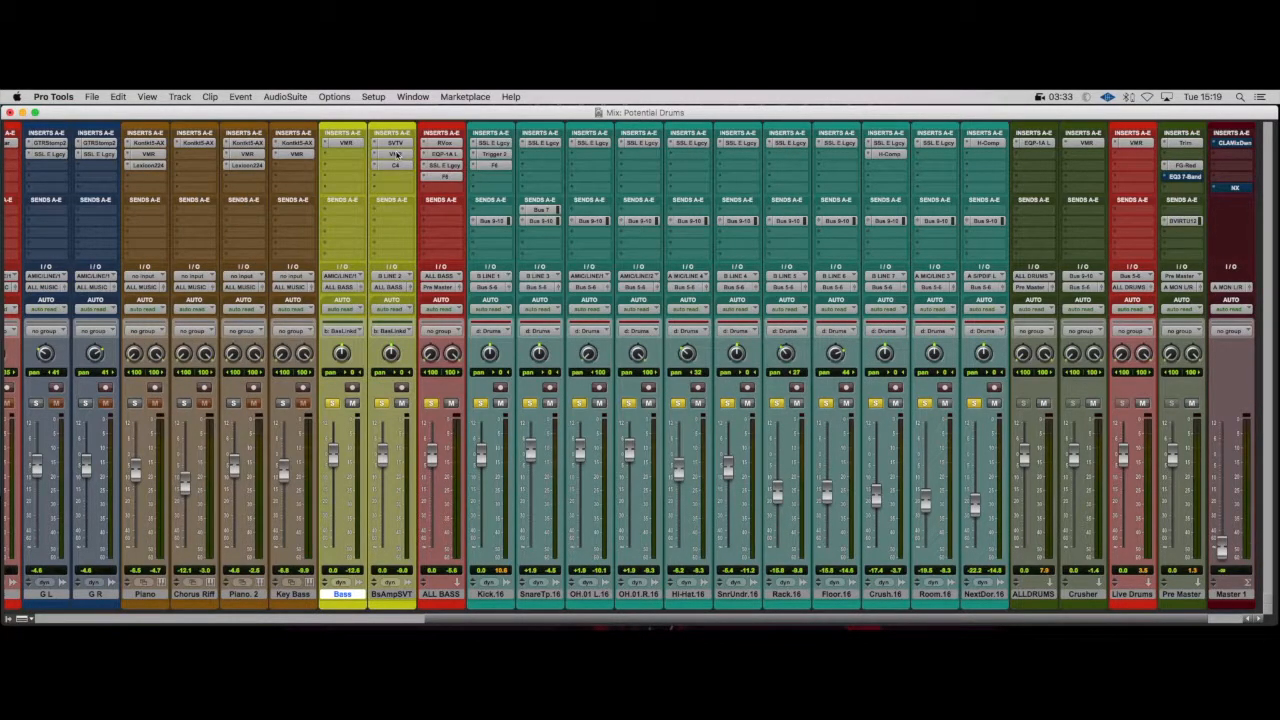
pyautogui.click(396, 153)
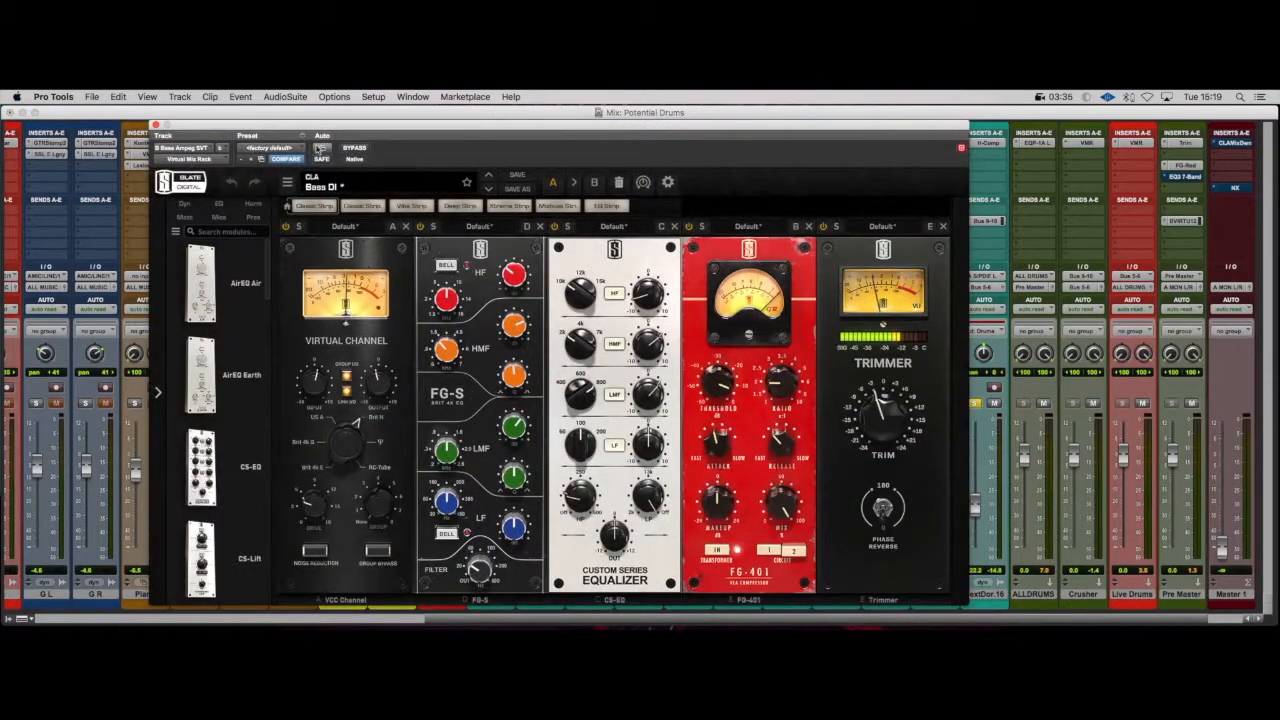
pyautogui.click(155, 126)
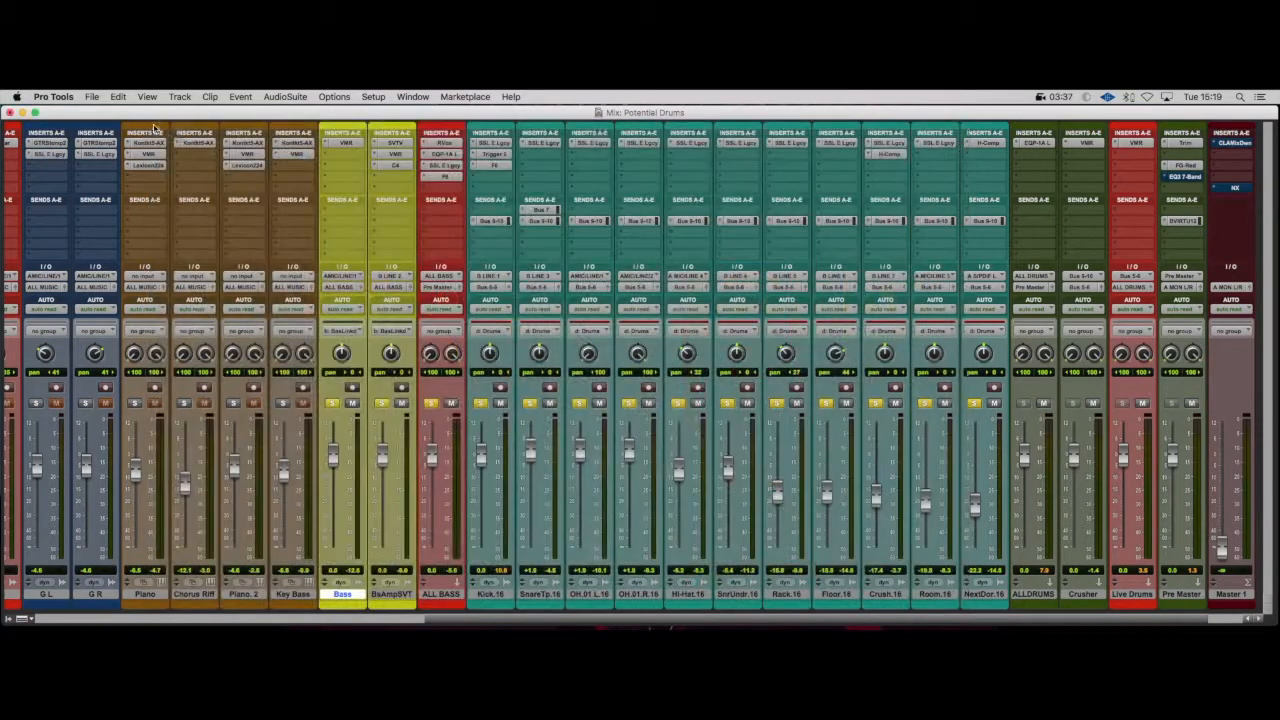
pyautogui.click(396, 165)
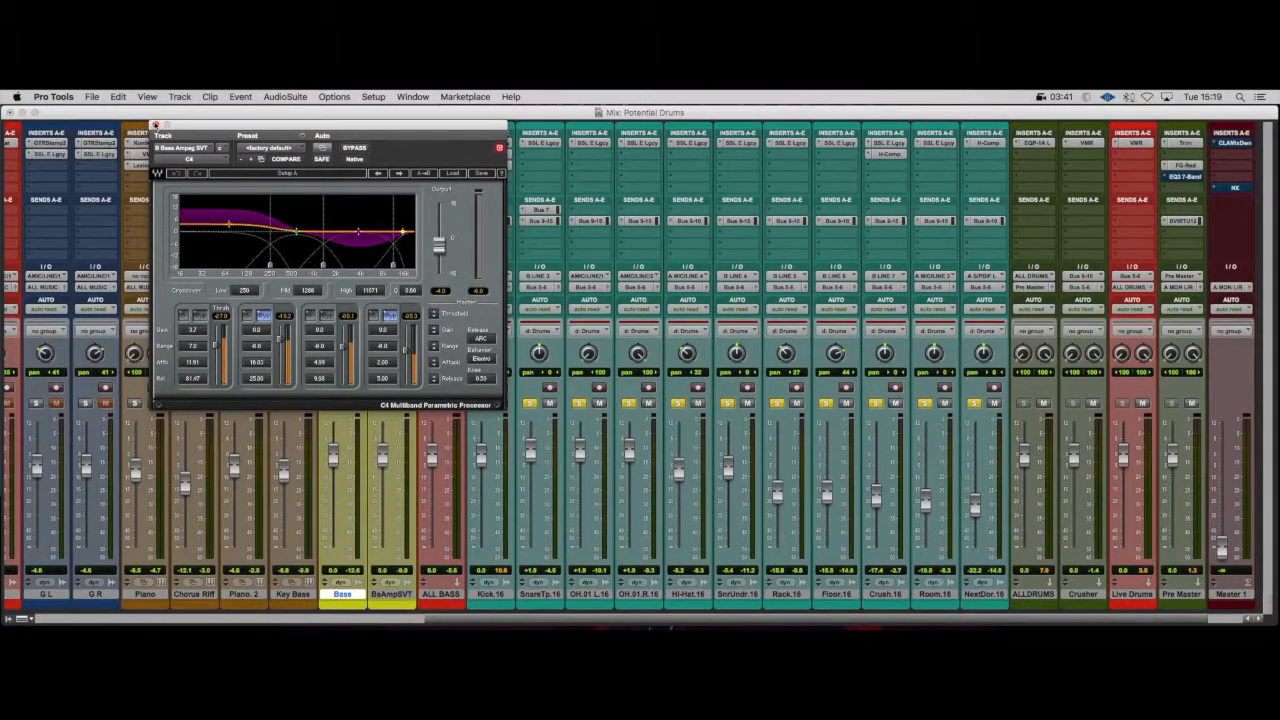
pyautogui.click(156, 125)
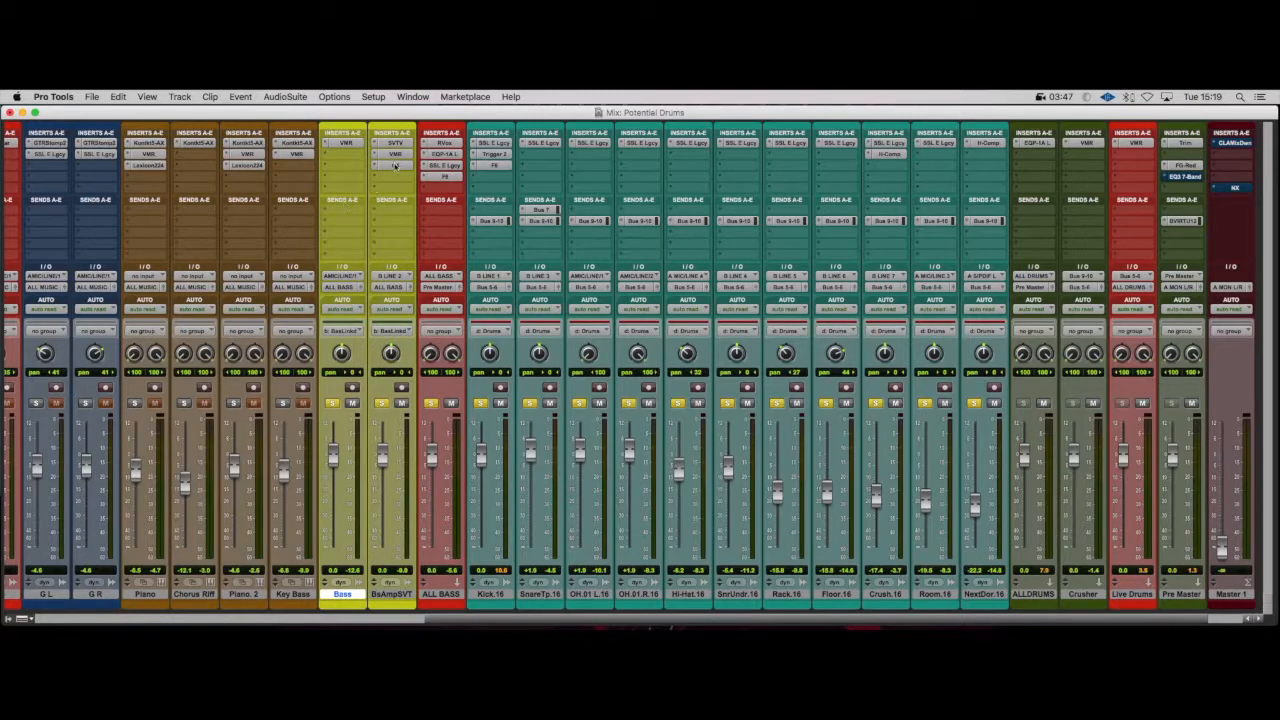
# - Open the RVox insert on ALL BASS, move it clear of the inserts and play the mix through it
pyautogui.click(448, 146)
pyautogui.moveTo(426, 129); pyautogui.dragTo(846, 168)
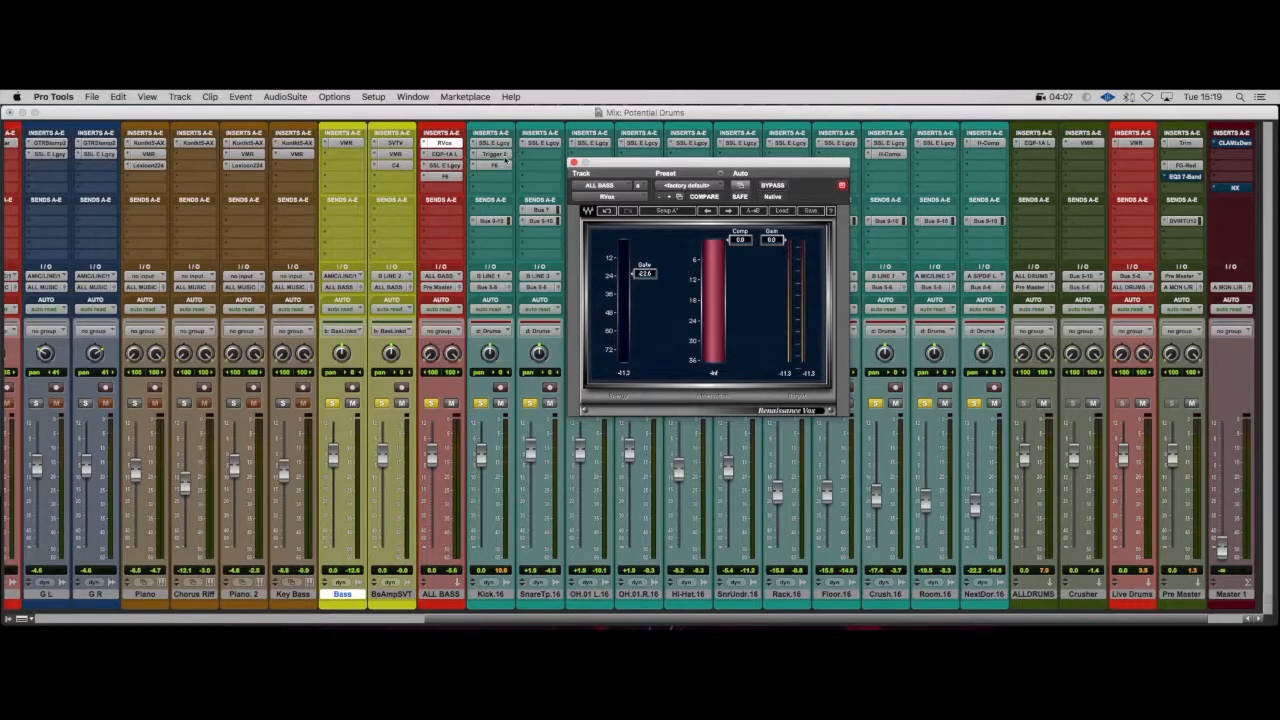
pyautogui.press('space')
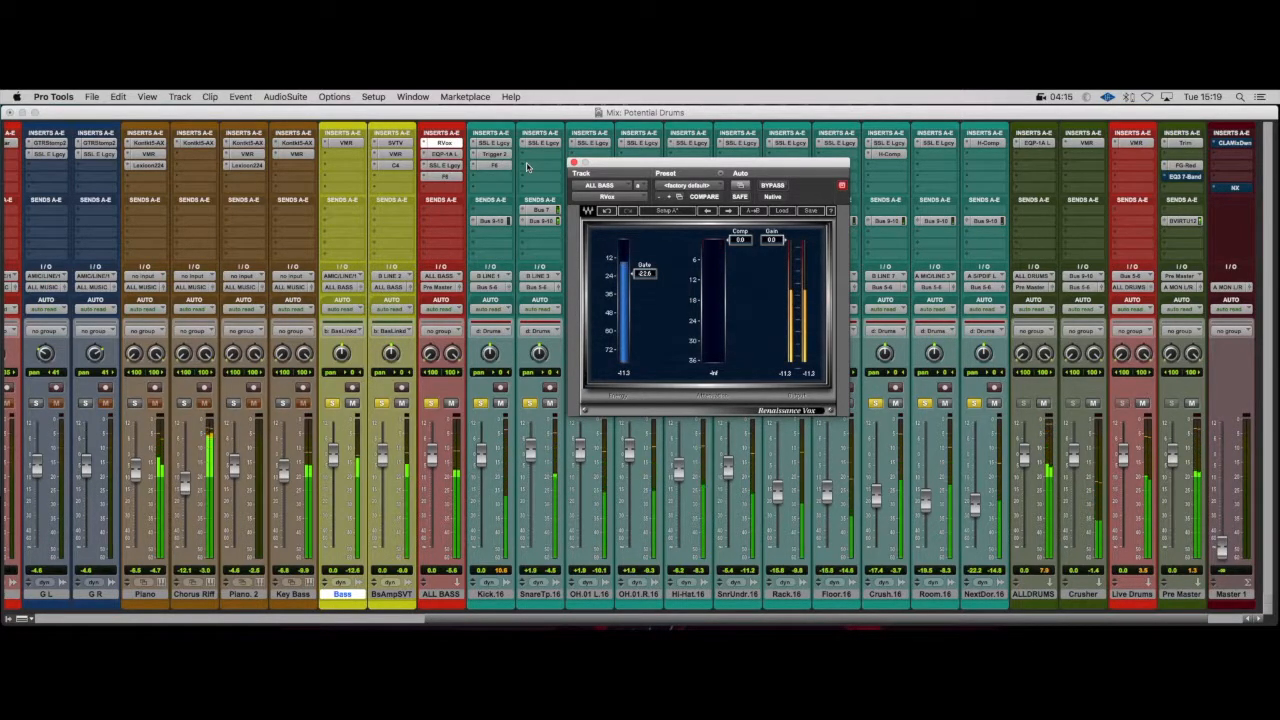
# - Review the Pultec EQP-1A insert on ALL BASS and close its window
pyautogui.click(452, 156)
pyautogui.moveTo(681, 167); pyautogui.dragTo(462, 232)
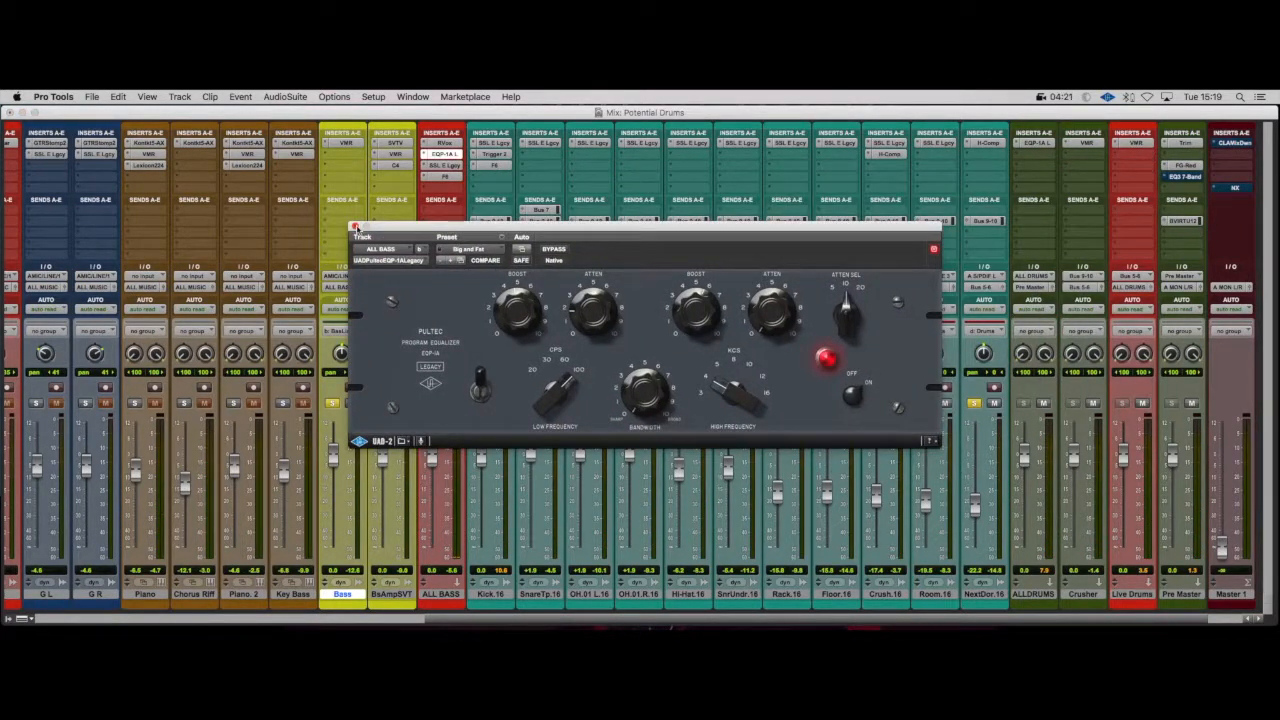
pyautogui.click(355, 227)
# - Review the SSL E channel strip on ALL BASS while the mix plays, and close its window
pyautogui.click(448, 166)
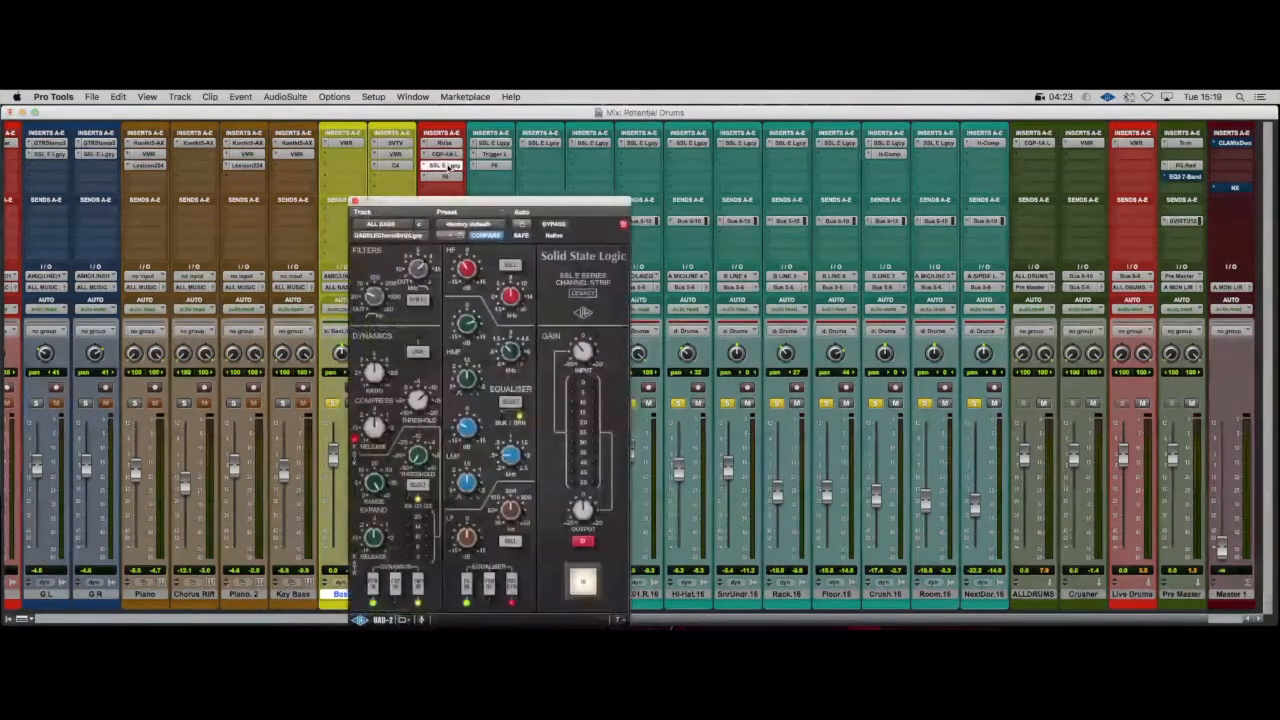
pyautogui.moveTo(466, 200); pyautogui.dragTo(588, 141)
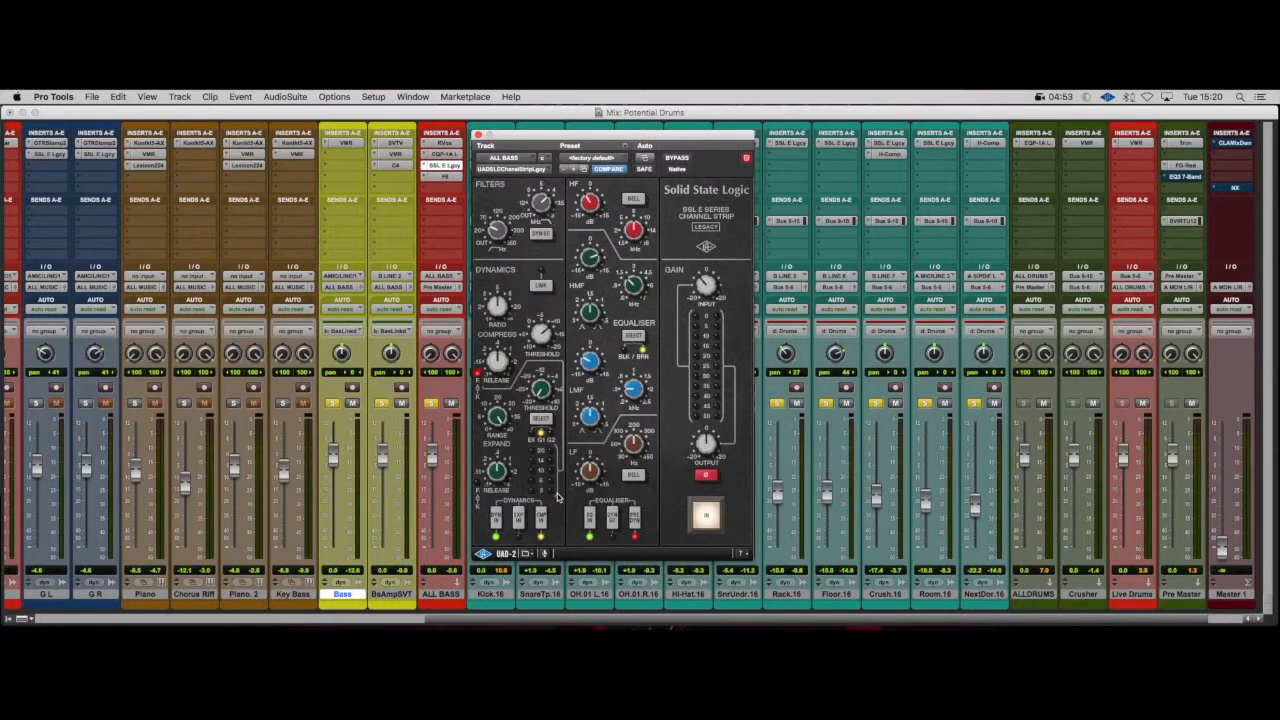
pyautogui.press('space')
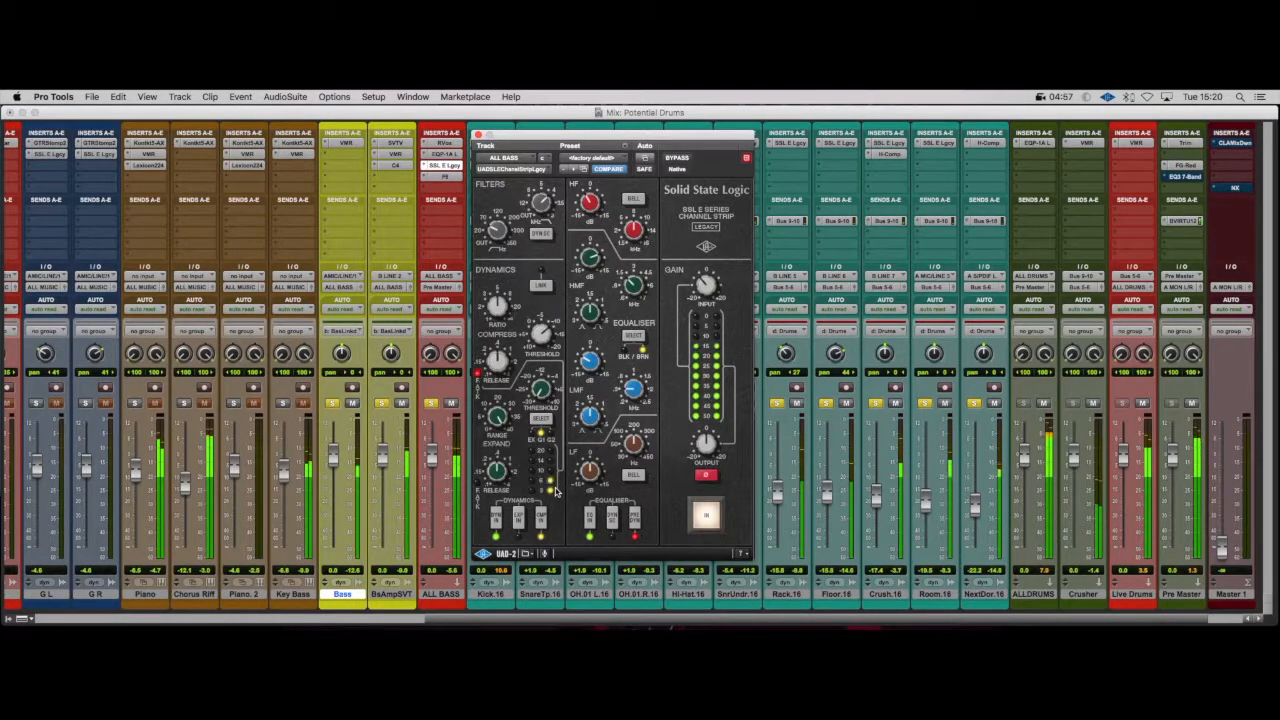
pyautogui.click(477, 134)
# - Open the F6 inserts on ALL BASS and Kick.16 and arrange their windows side by side
pyautogui.click(441, 176)
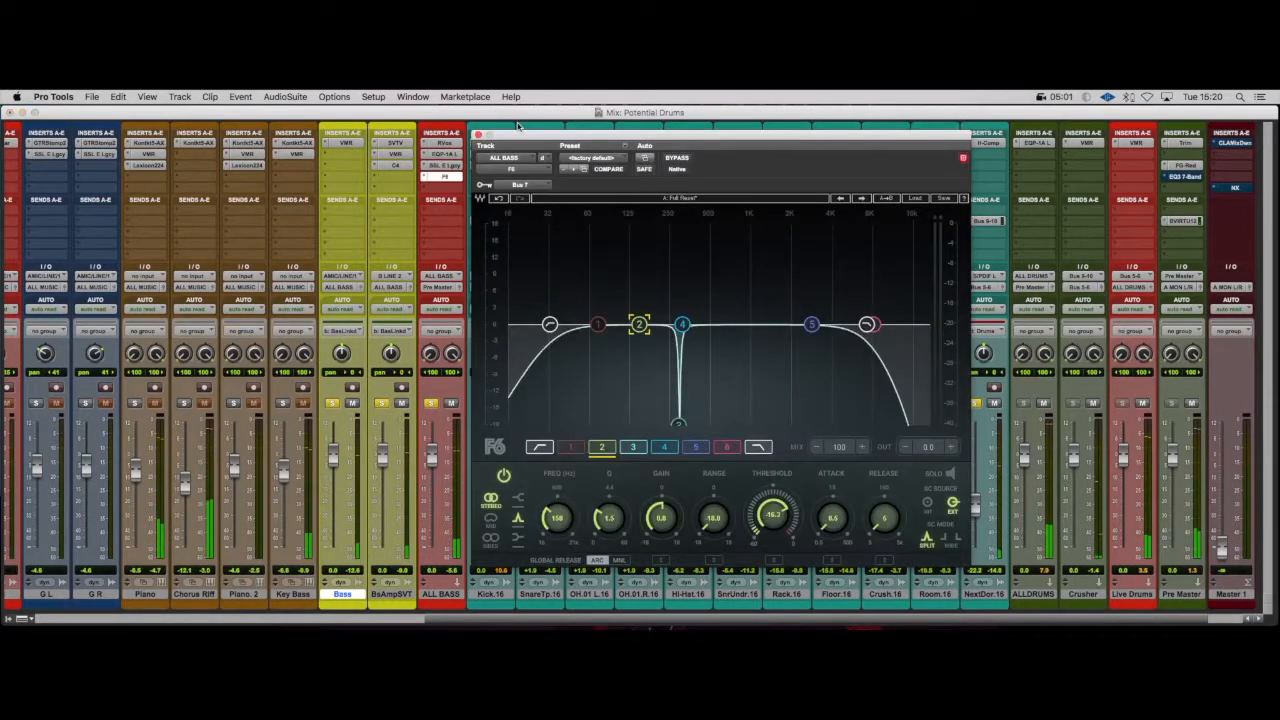
pyautogui.moveTo(517, 134); pyautogui.dragTo(155, 182)
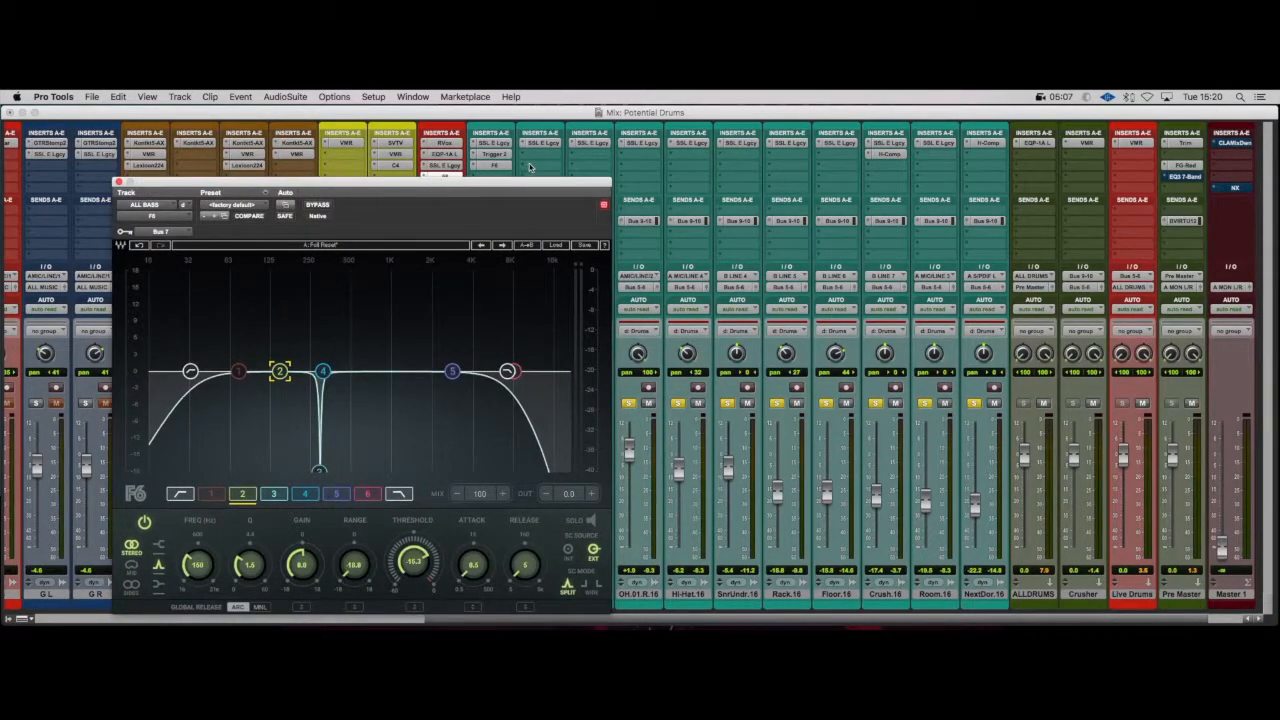
pyautogui.click(500, 166)
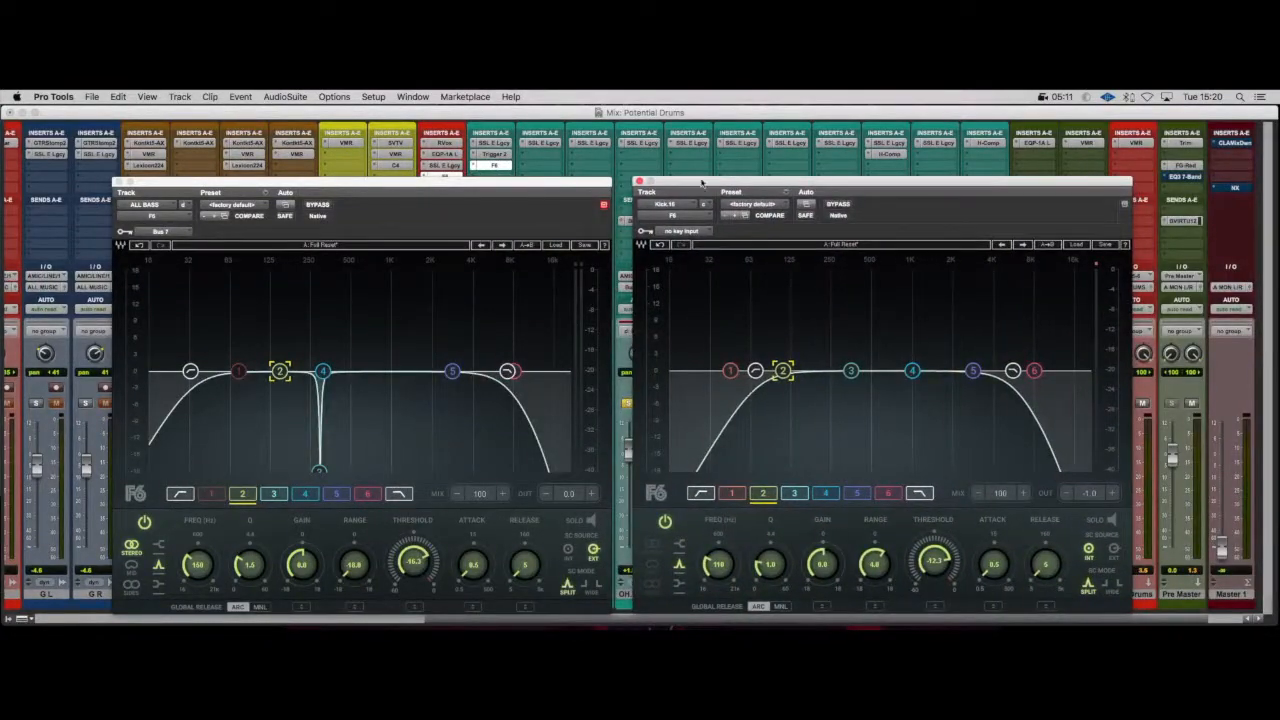
pyautogui.moveTo(590, 188); pyautogui.dragTo(589, 180)
pyautogui.moveTo(738, 186); pyautogui.dragTo(721, 178)
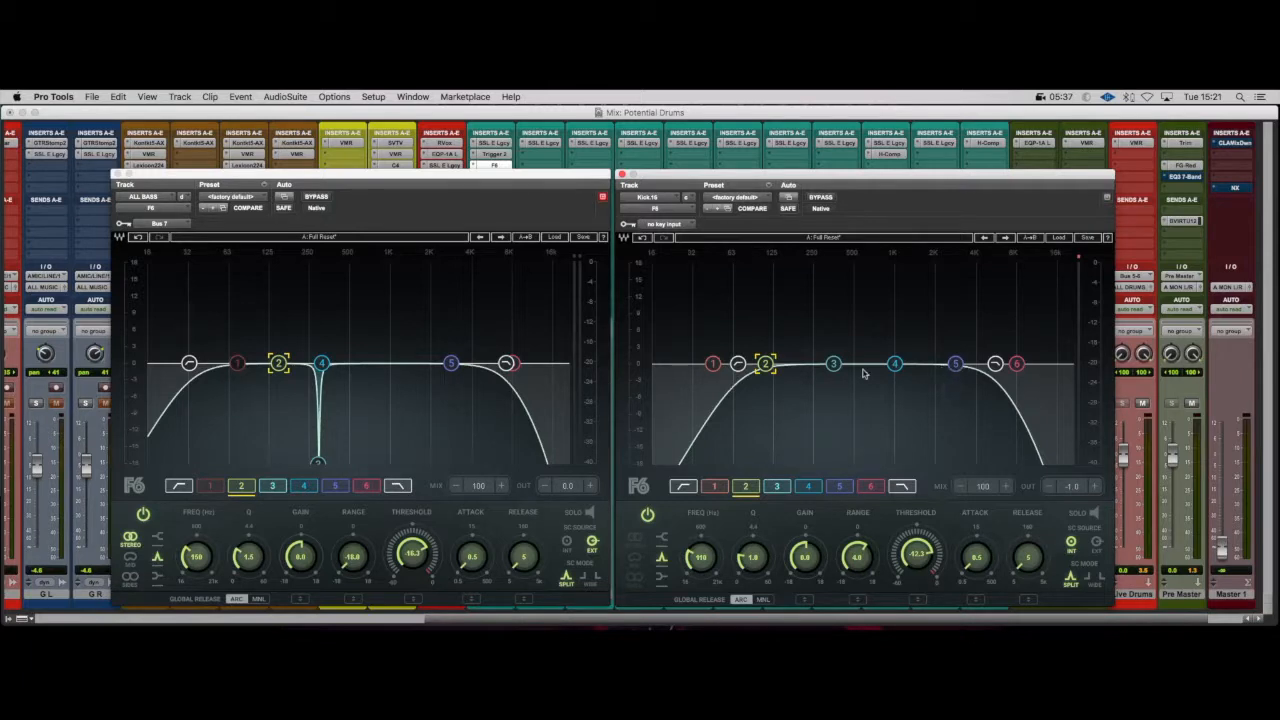
# - Review band 5 and the low-pass filter of the F6 on Kick.16, comparing the plug-in bypassed and active while the mix plays
pyautogui.click(841, 487)
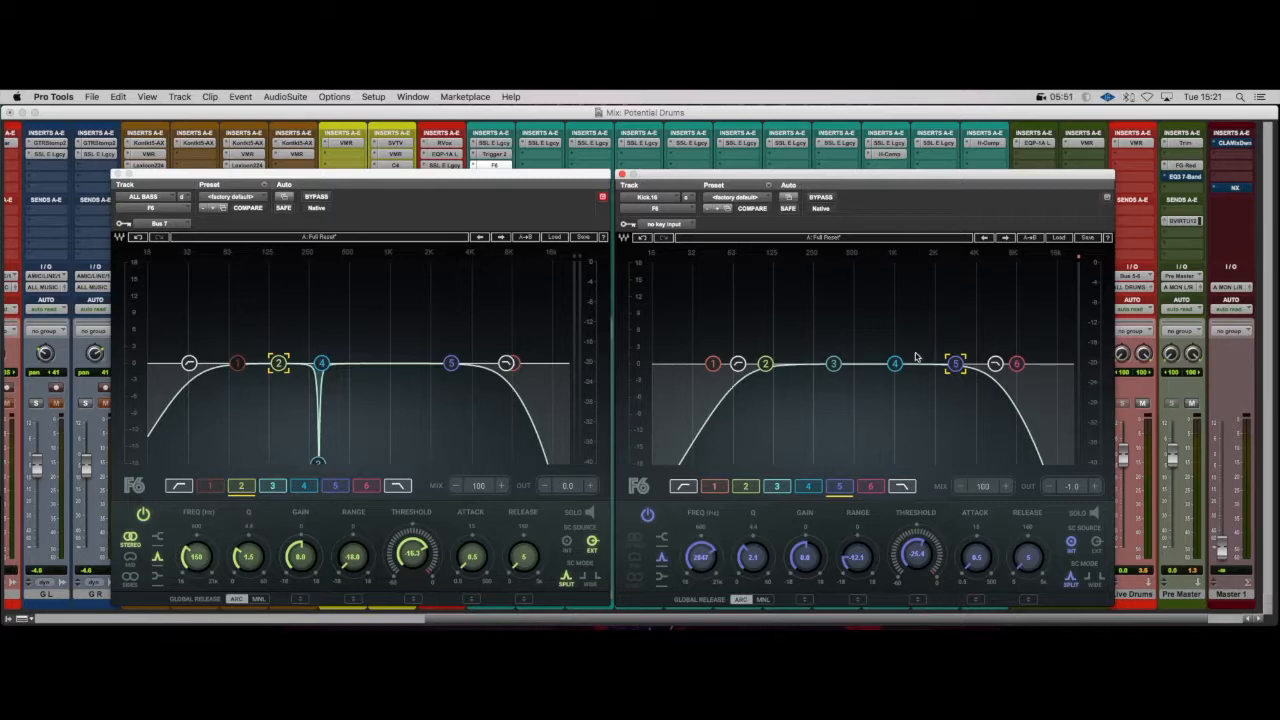
pyautogui.press('space')
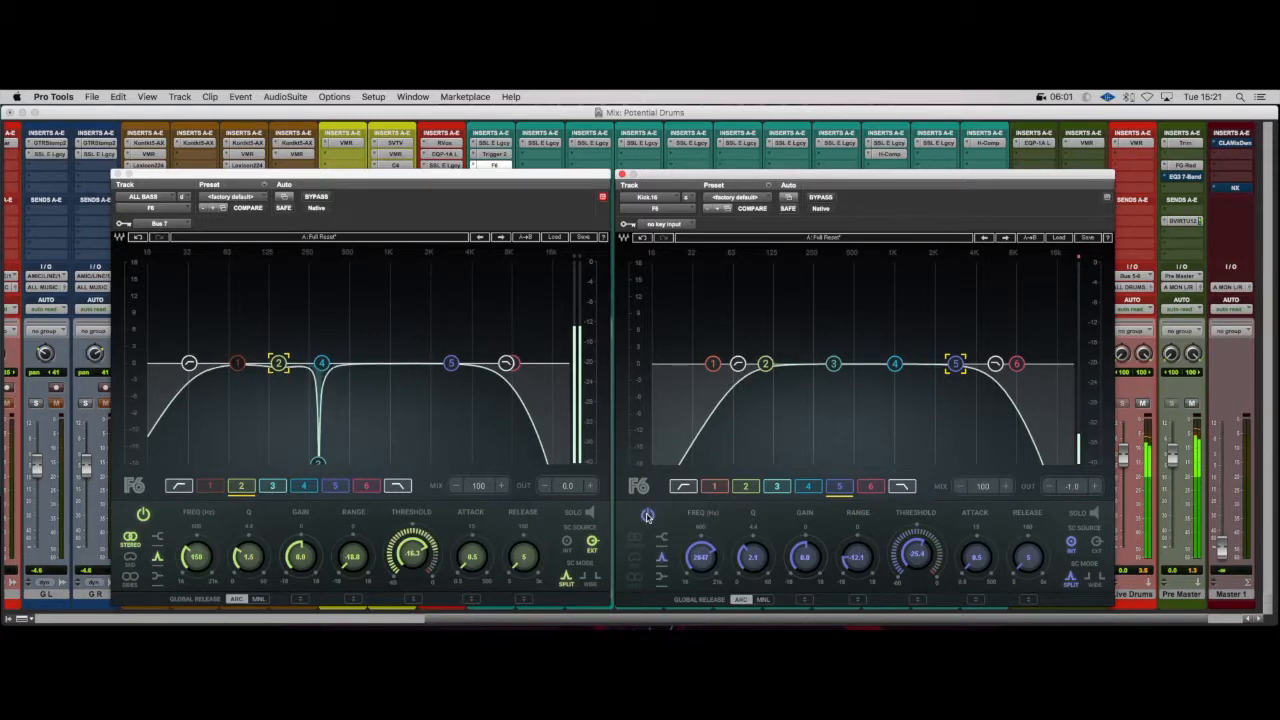
pyautogui.click(823, 199)
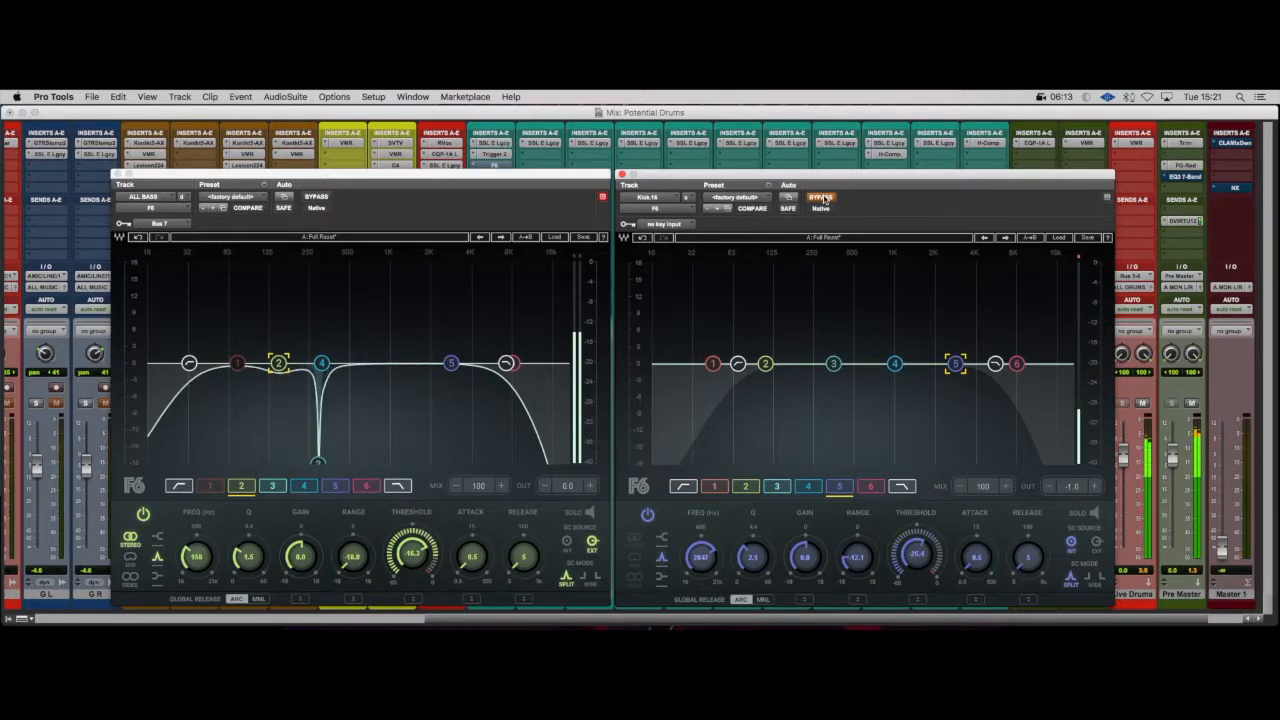
pyautogui.click(821, 198)
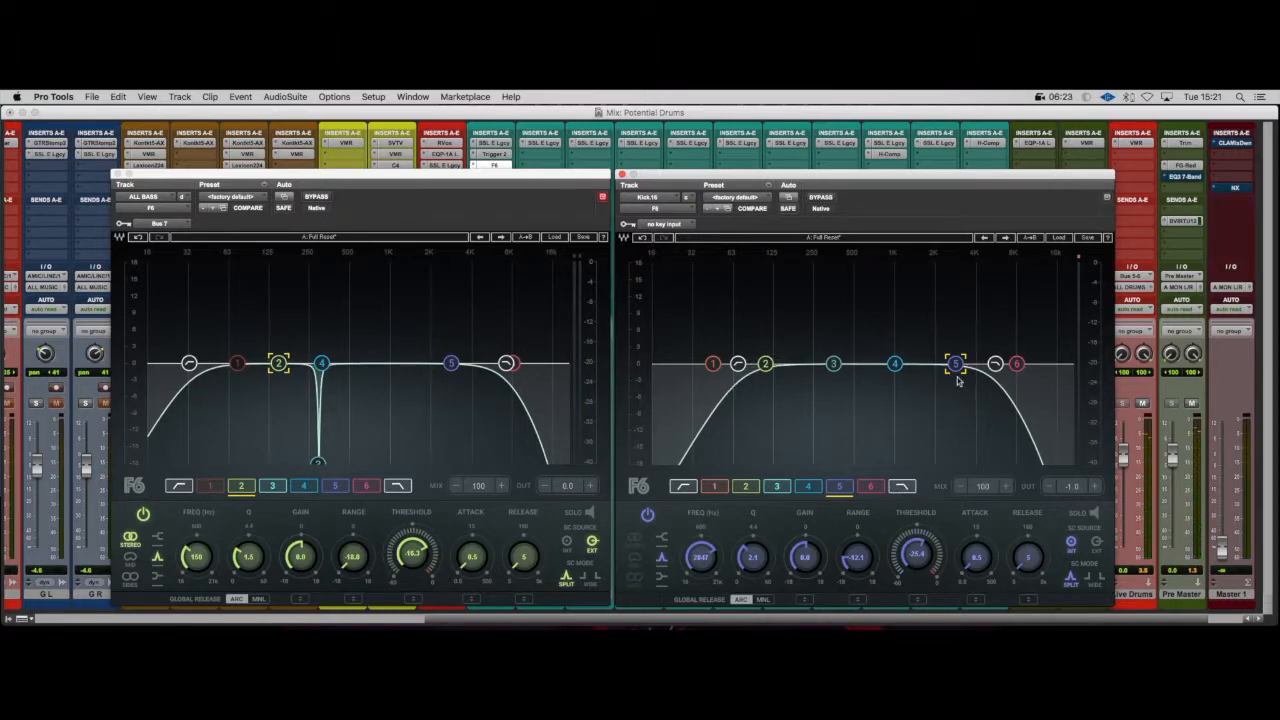
pyautogui.click(902, 487)
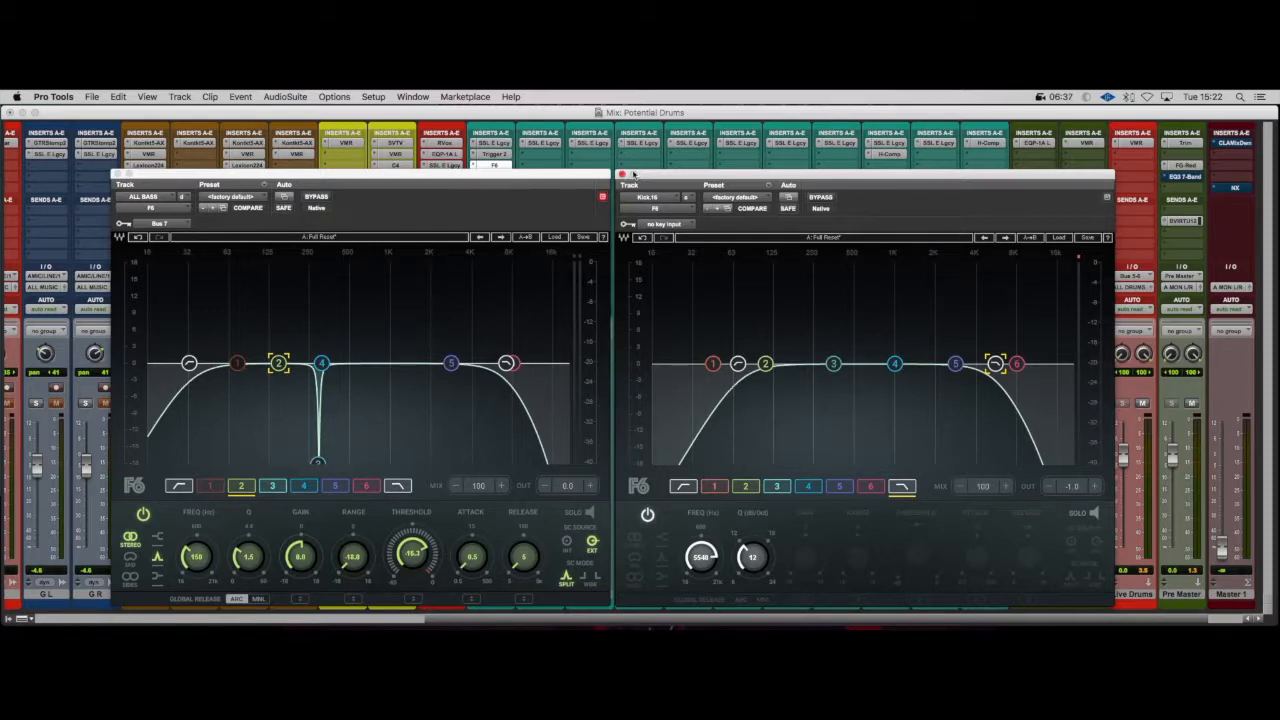
# - Open the EQ3 7-Band insert on Pre Master in place of the ALL BASS F6 and close the Kick.16 F6 window
pyautogui.click(599, 175)
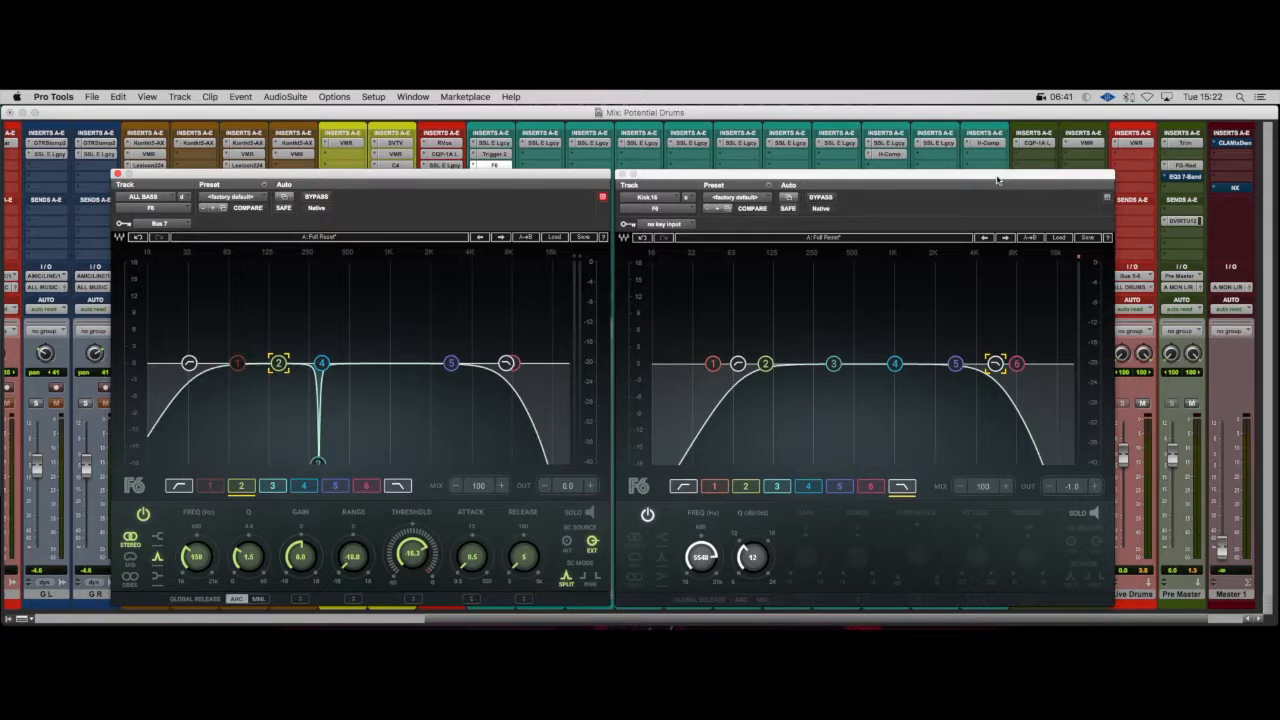
pyautogui.click(1185, 177)
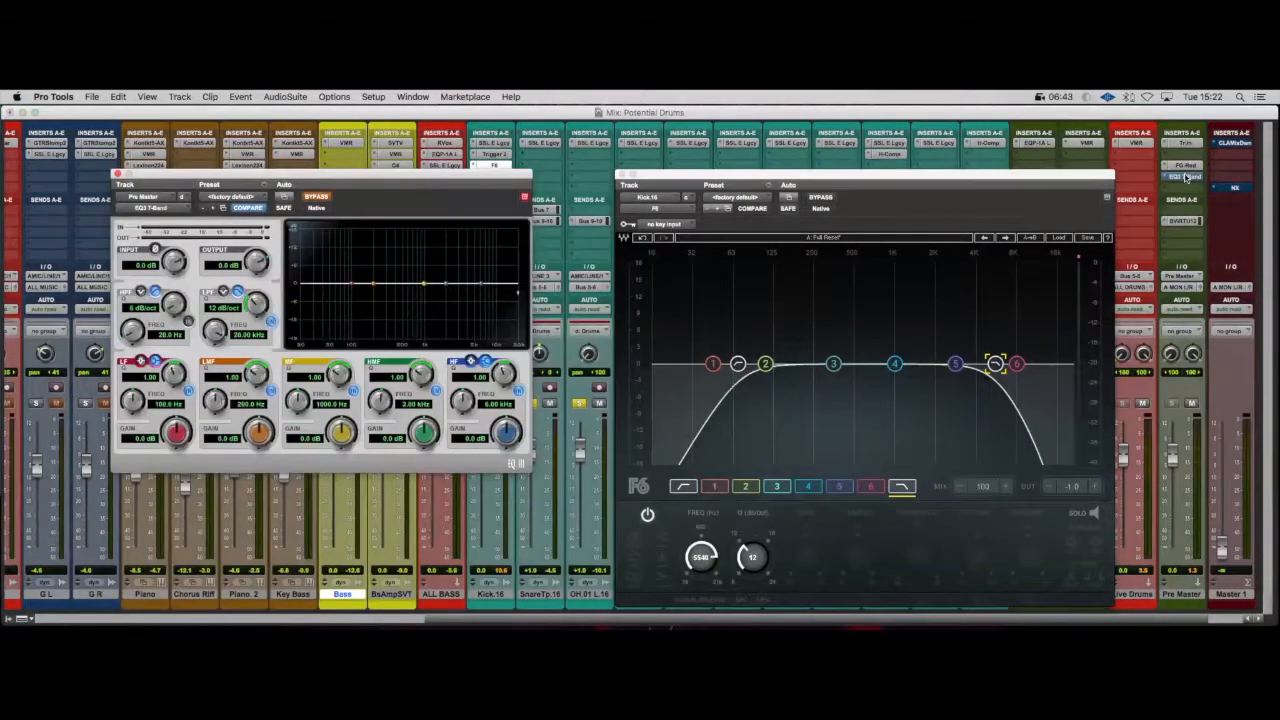
pyautogui.moveTo(505, 180); pyautogui.dragTo(1133, 204)
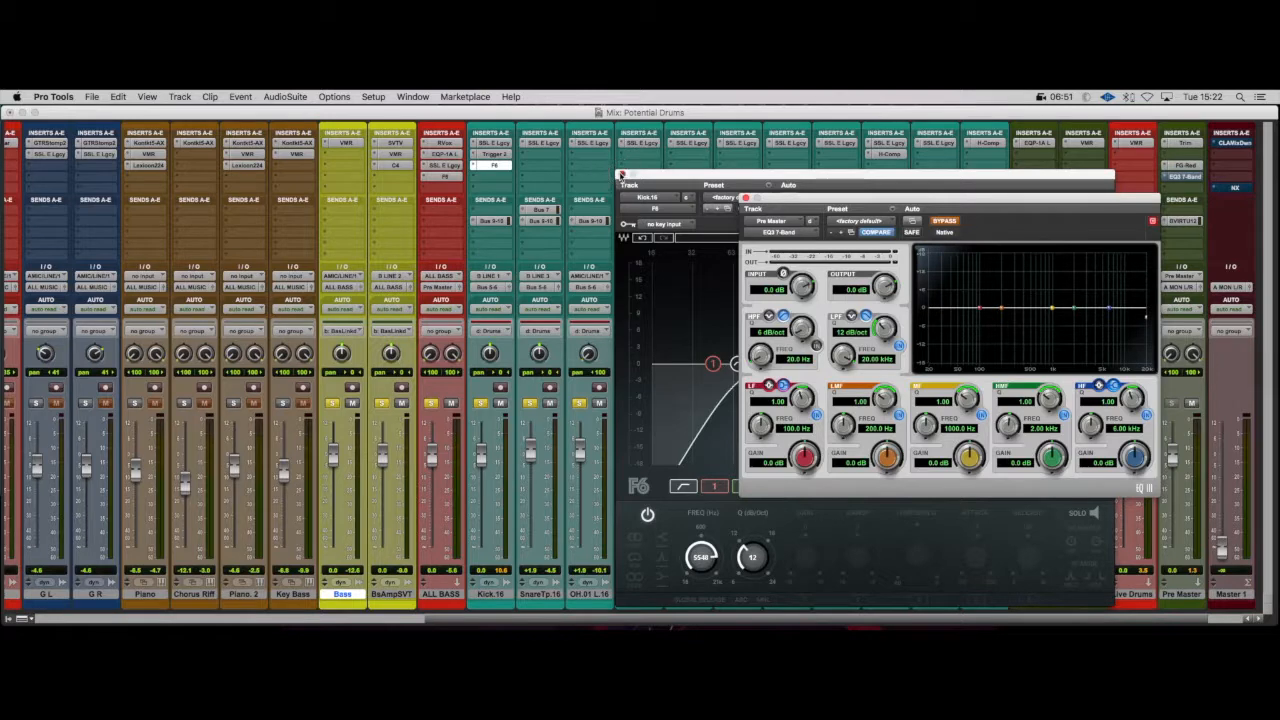
pyautogui.click(620, 175)
pyautogui.moveTo(785, 200); pyautogui.dragTo(778, 167)
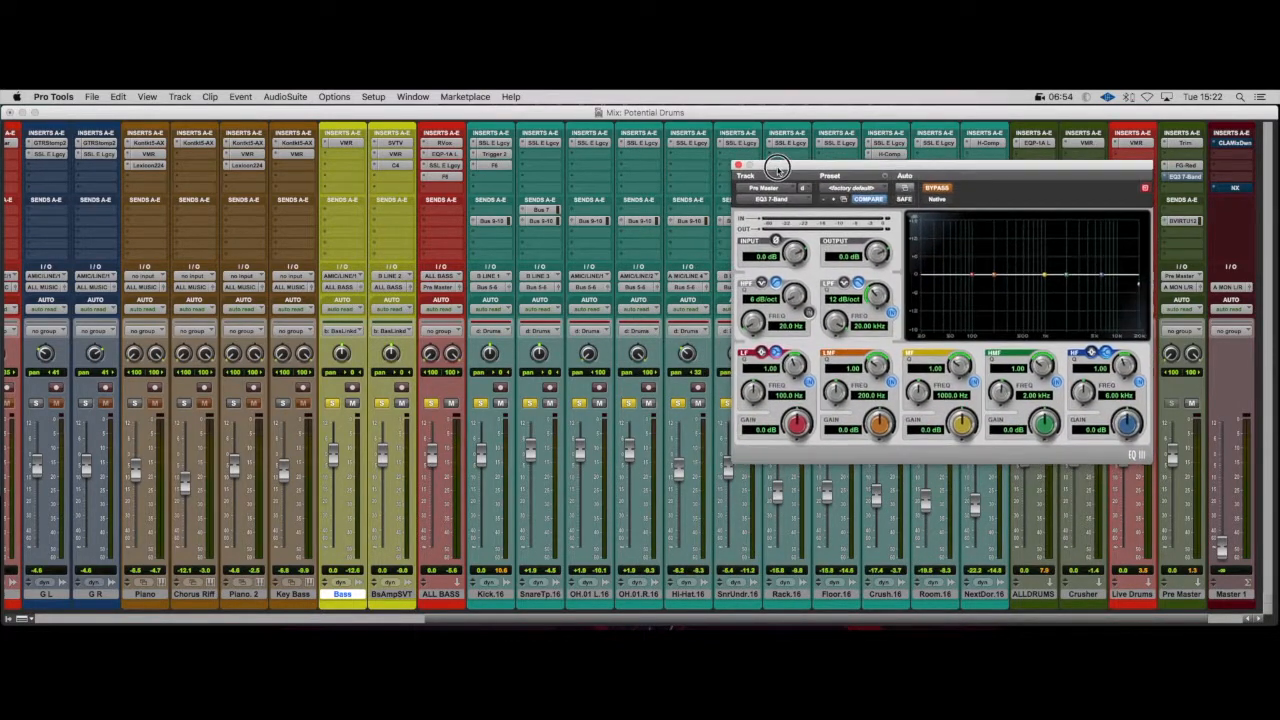
# - Take the Pre Master EQ3 7-Band out of bypass and set its low-pass filter to 120 Hz
pyautogui.click(931, 189)
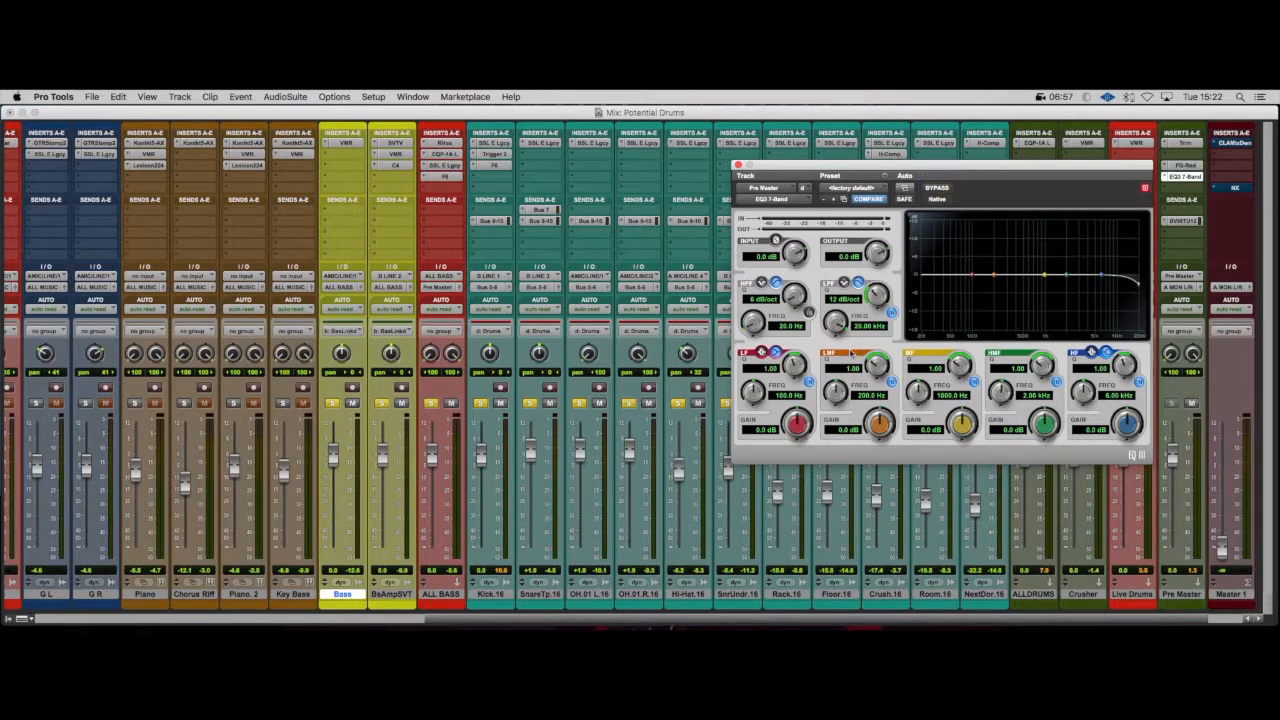
pyautogui.moveTo(838, 322); pyautogui.dragTo(812, 392)
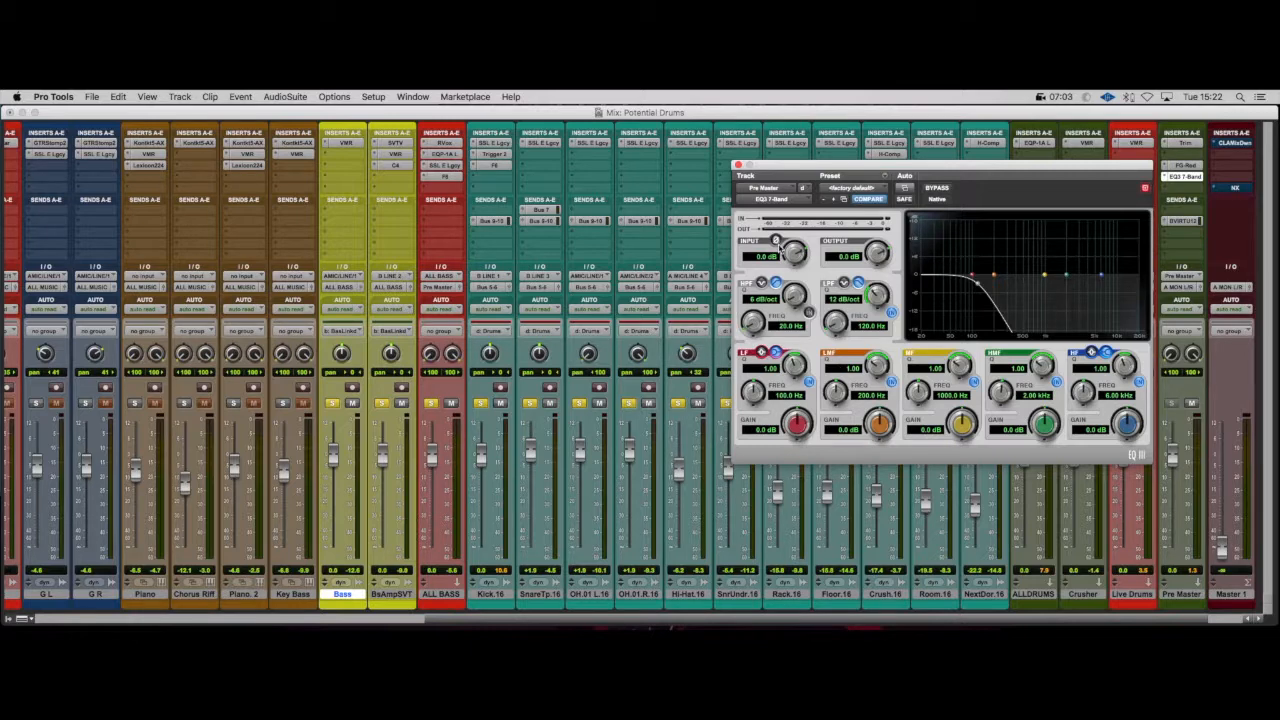
pyautogui.moveTo(808, 168); pyautogui.dragTo(768, 231)
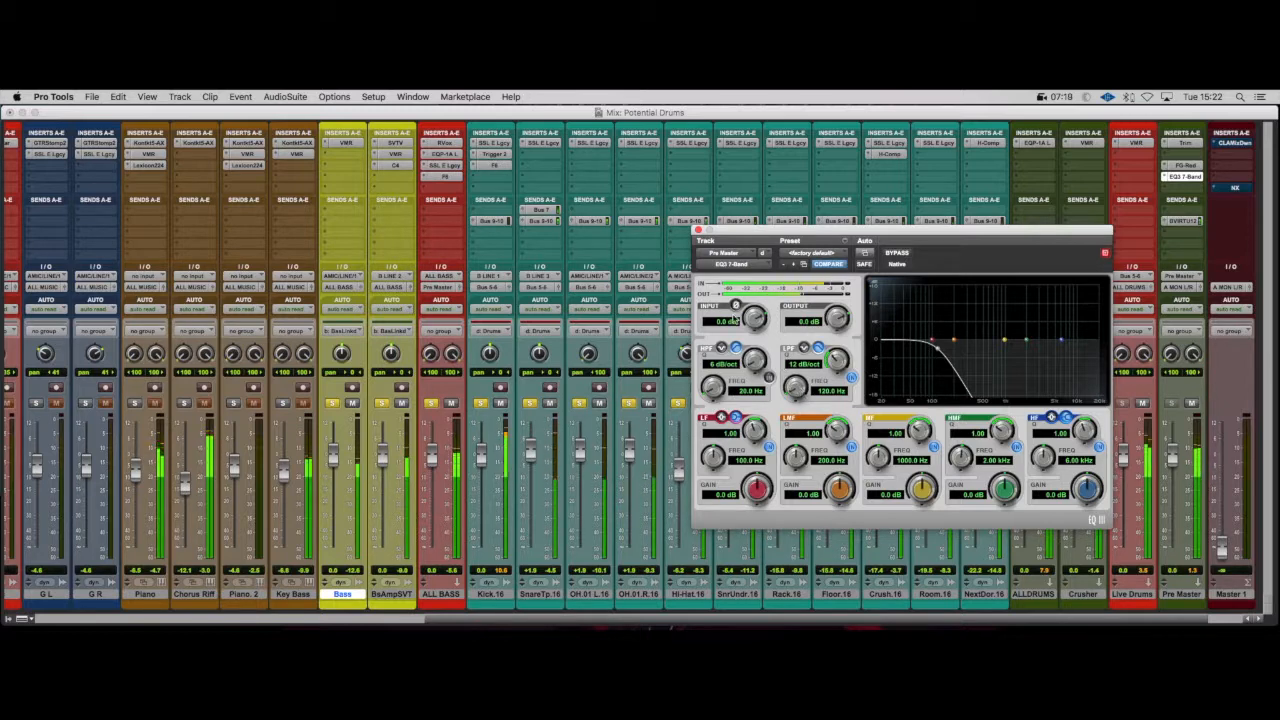
# - Open the F6 inserts on ALL BASS and Kick.16 and arrange them alongside the Pre Master EQ3 window
pyautogui.click(445, 178)
pyautogui.moveTo(483, 120); pyautogui.dragTo(471, 153)
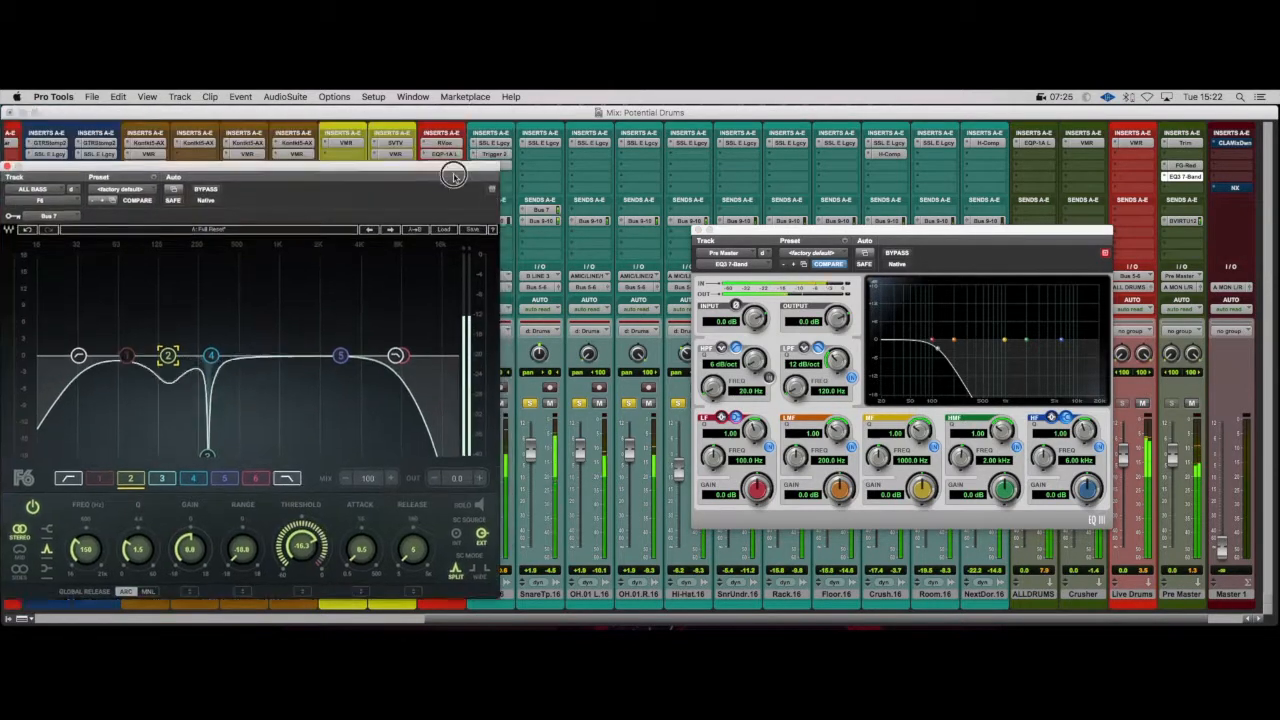
pyautogui.click(505, 165)
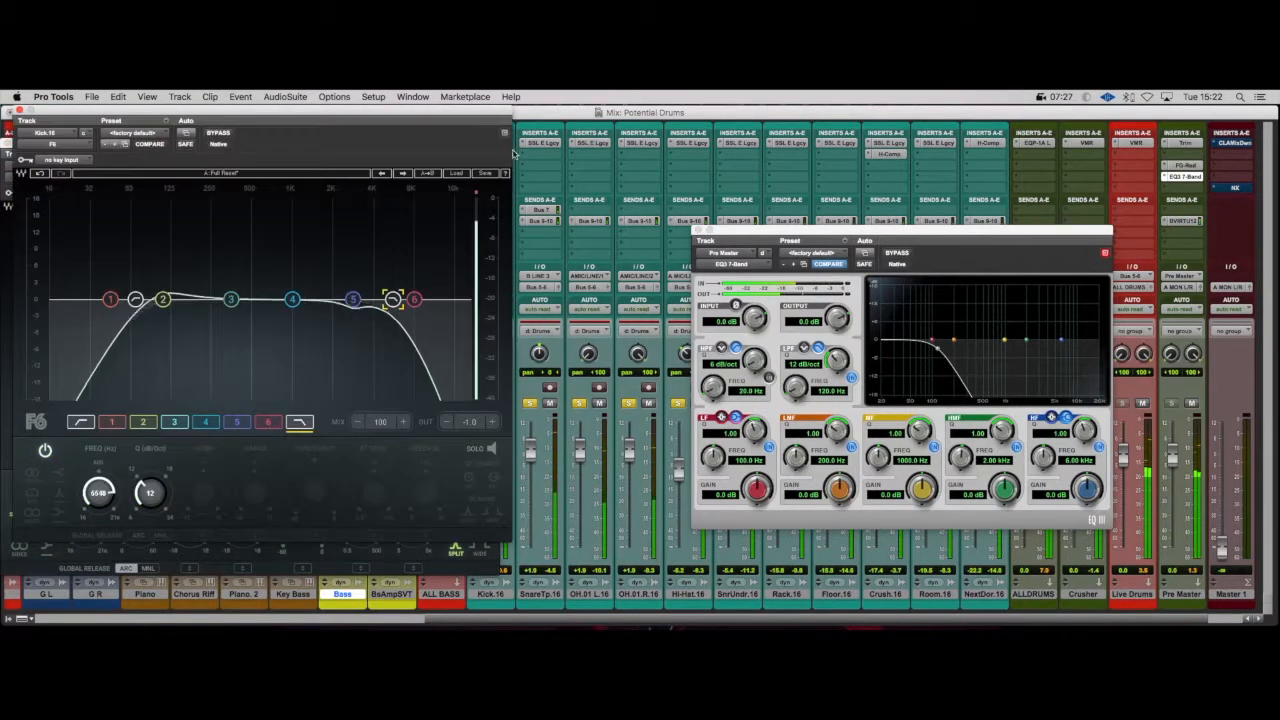
pyautogui.moveTo(854, 193); pyautogui.dragTo(961, 143)
pyautogui.moveTo(1056, 234); pyautogui.dragTo(1132, 222)
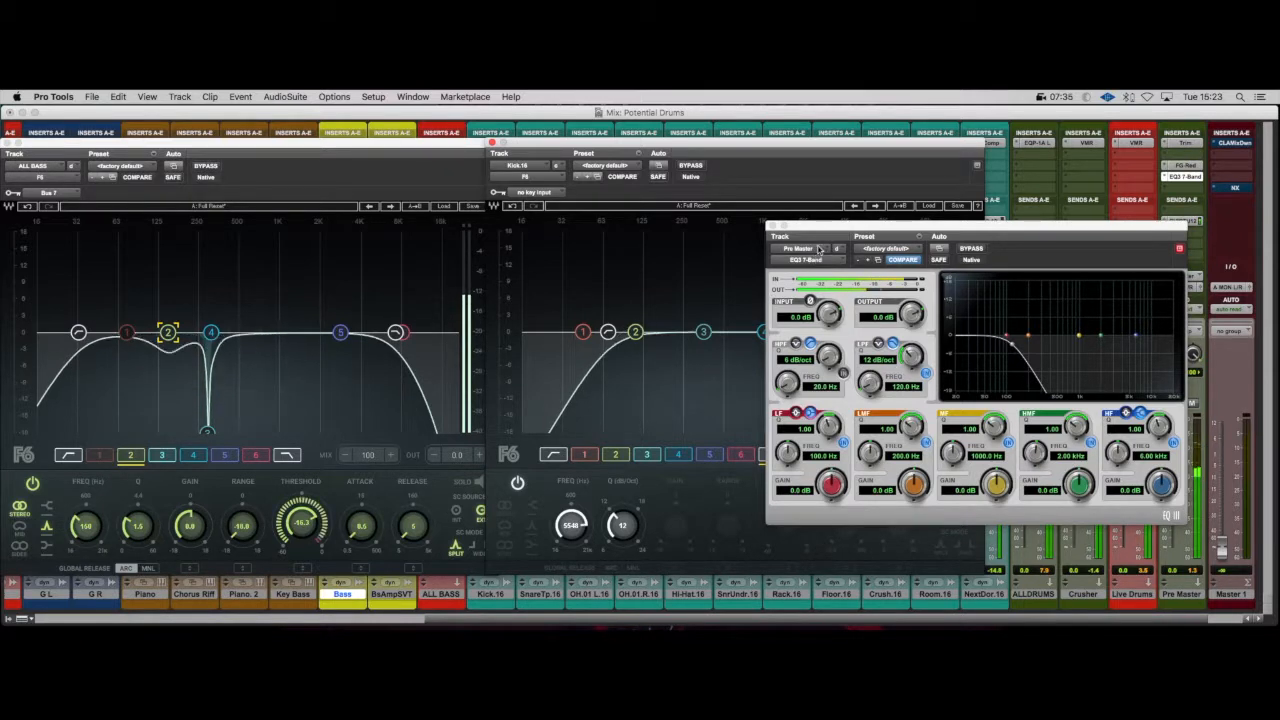
pyautogui.moveTo(822, 224); pyautogui.dragTo(852, 224)
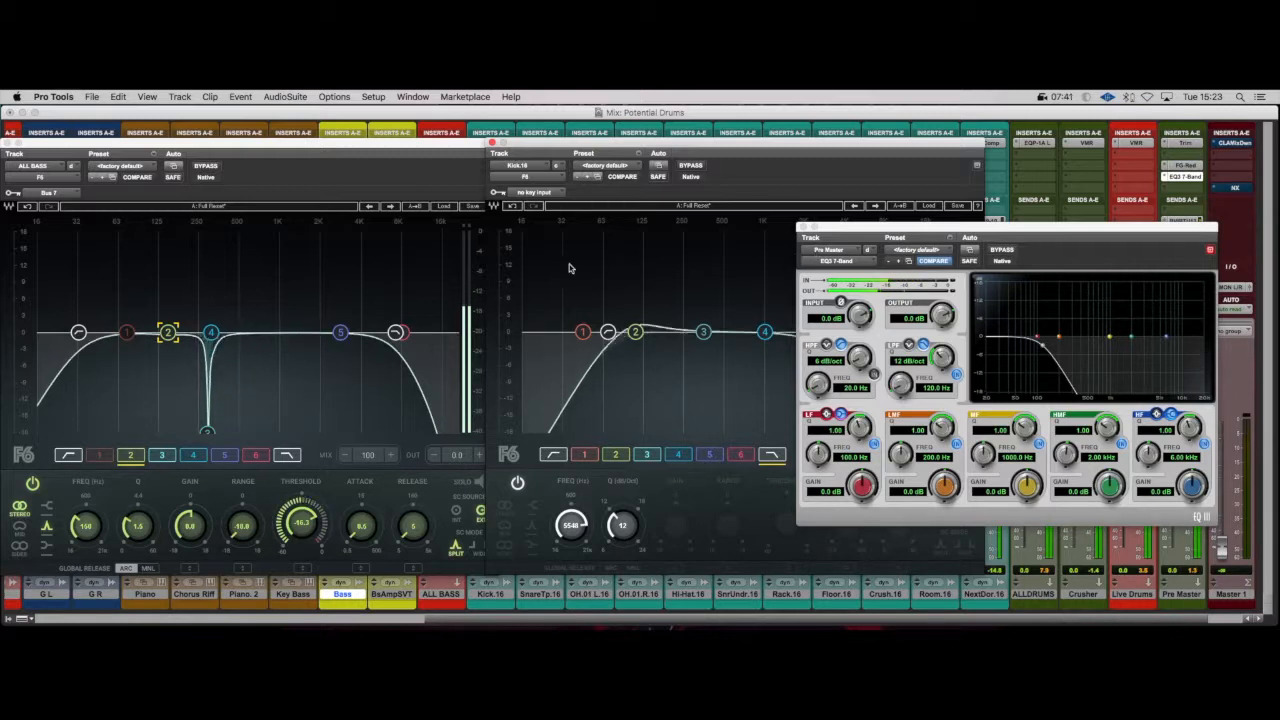
# - Compare the filtered low end with the ALL BASS and Kick.16 F6 inserts both bypassed and both active
pyautogui.click(209, 167)
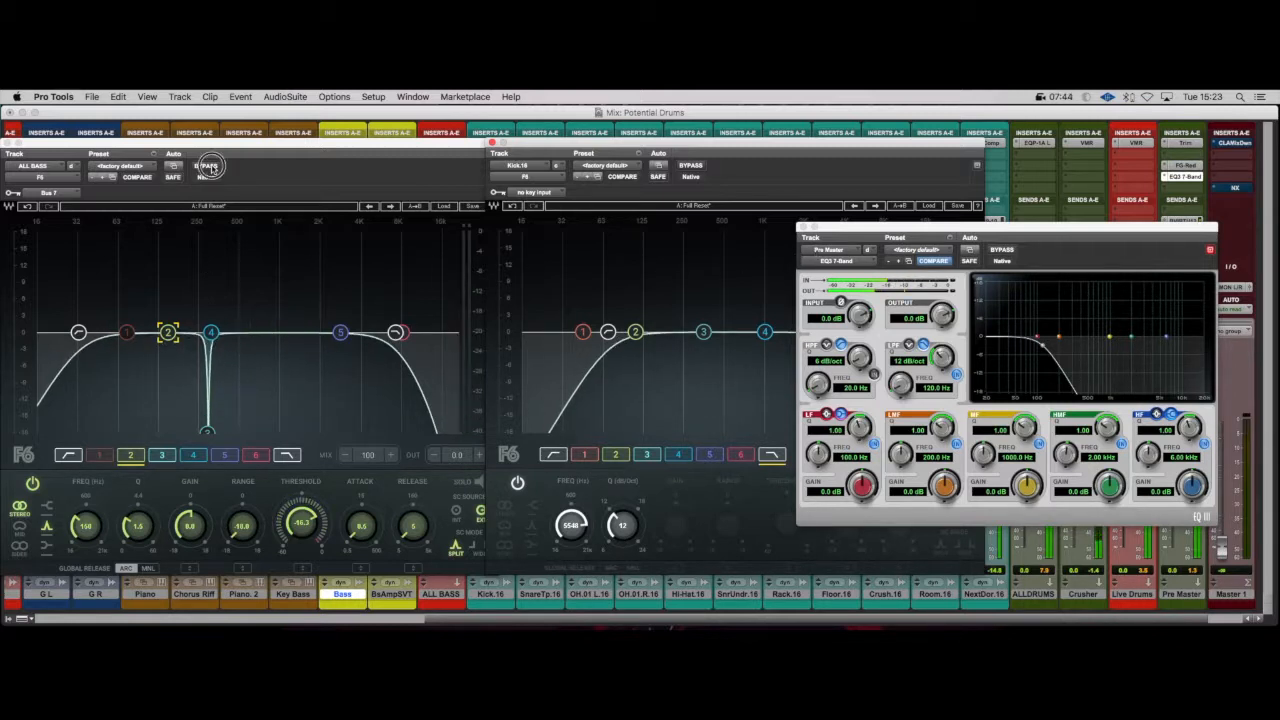
pyautogui.click(694, 166)
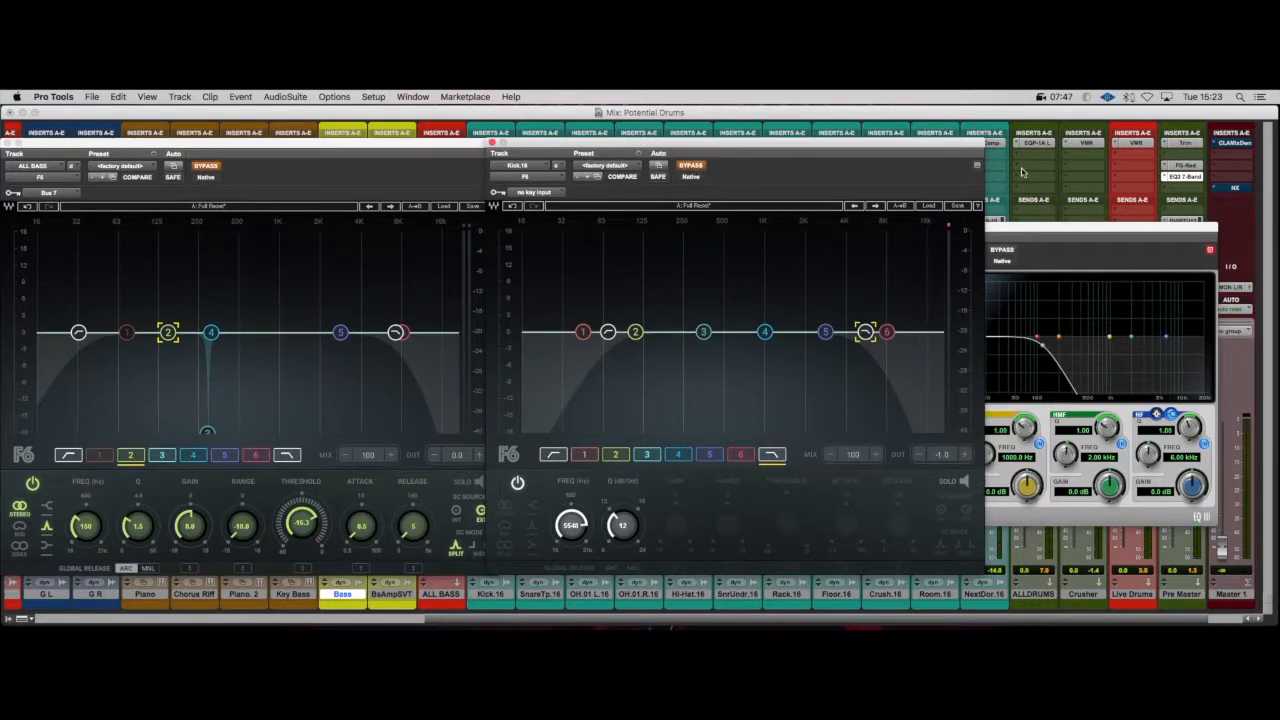
pyautogui.click(1033, 231)
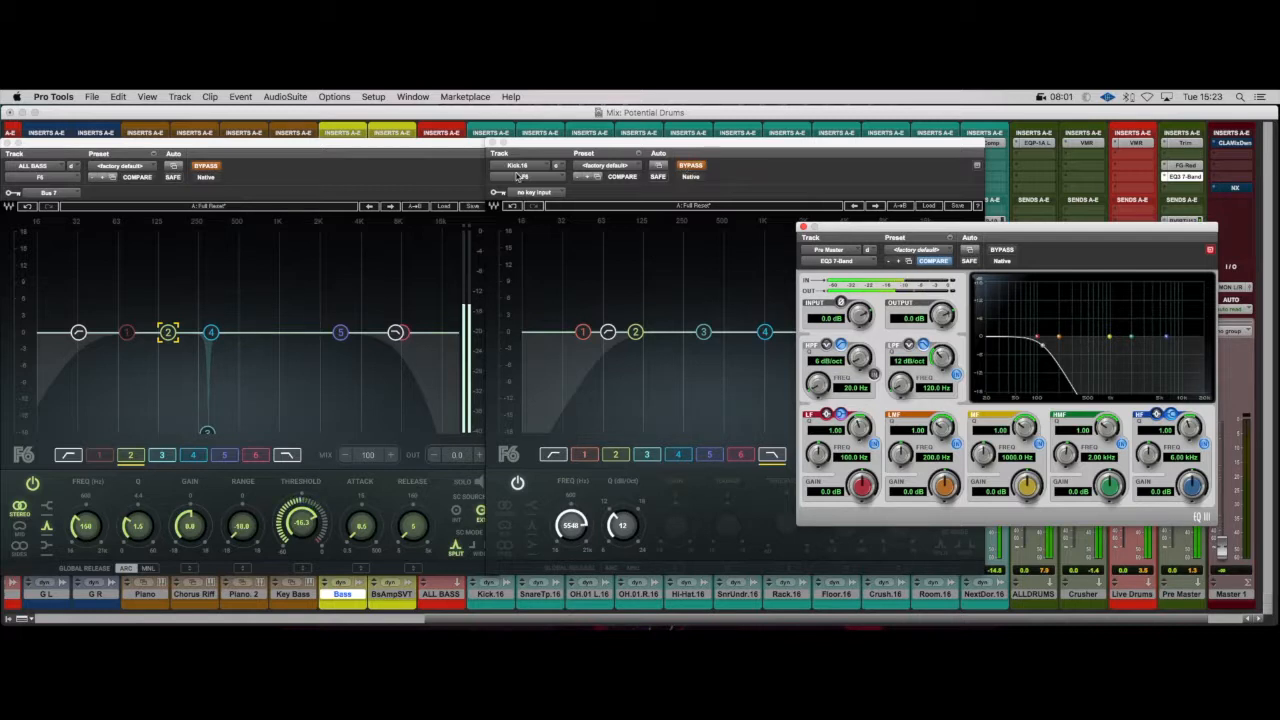
pyautogui.click(207, 167)
pyautogui.click(689, 166)
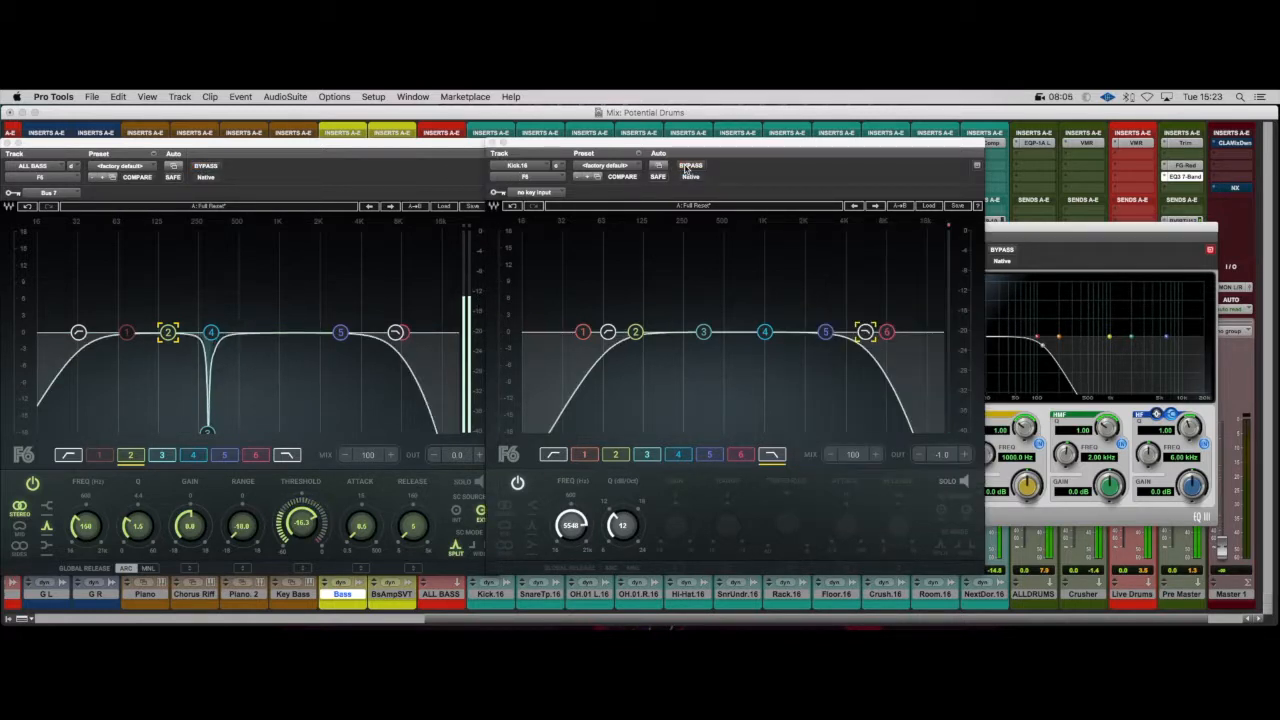
# - Move the Kick.16 F6 window clear of the ALL BASS one and place the Pre Master EQ3 window in front
pyautogui.moveTo(697, 147); pyautogui.dragTo(716, 149)
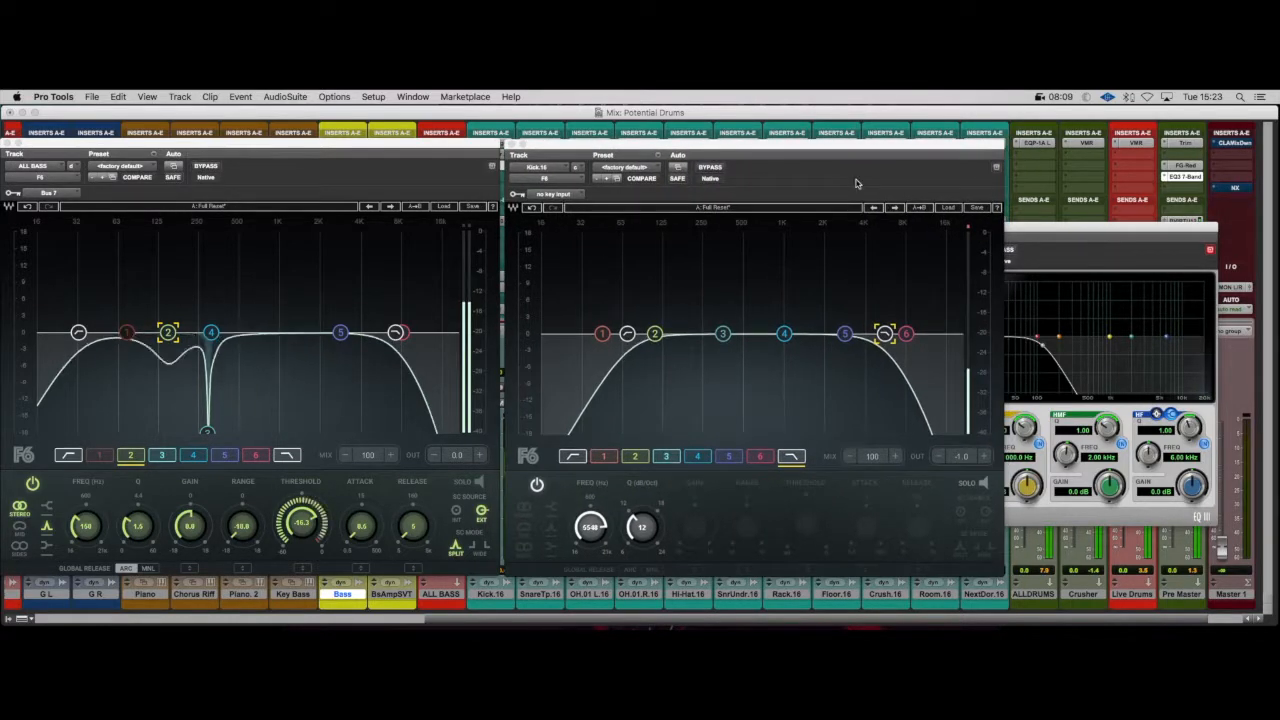
pyautogui.click(1044, 231)
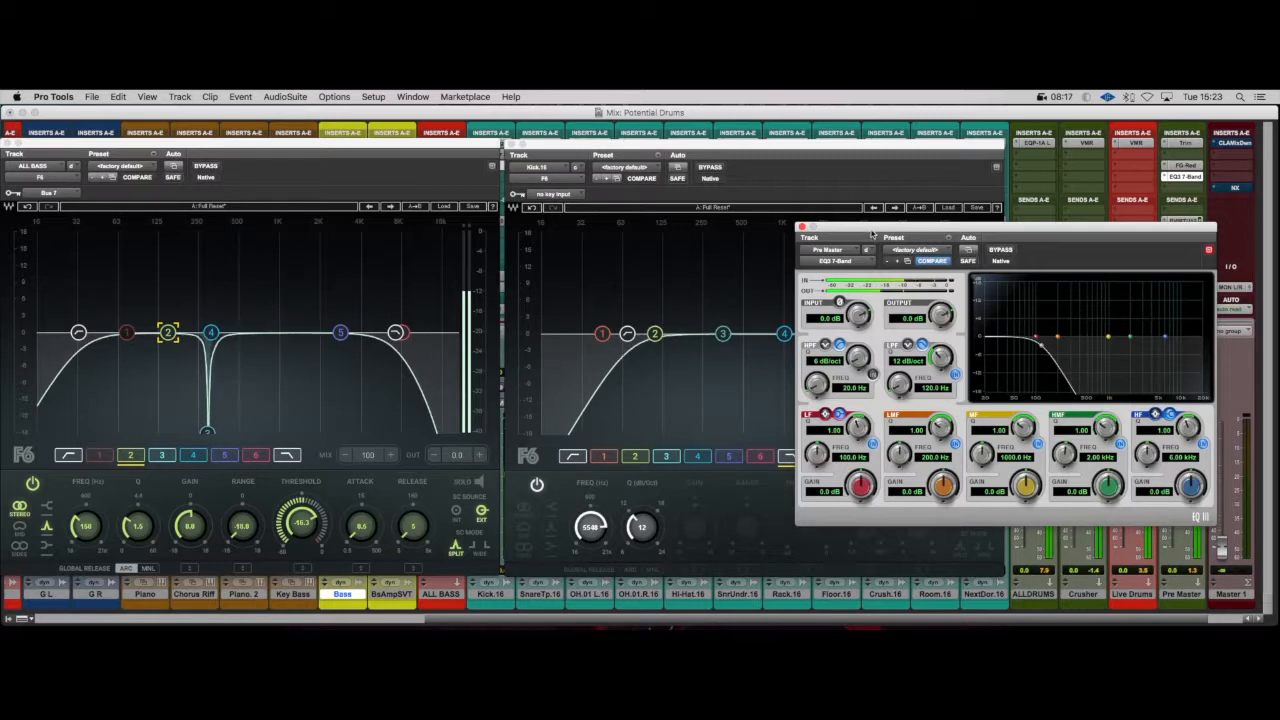
pyautogui.click(774, 155)
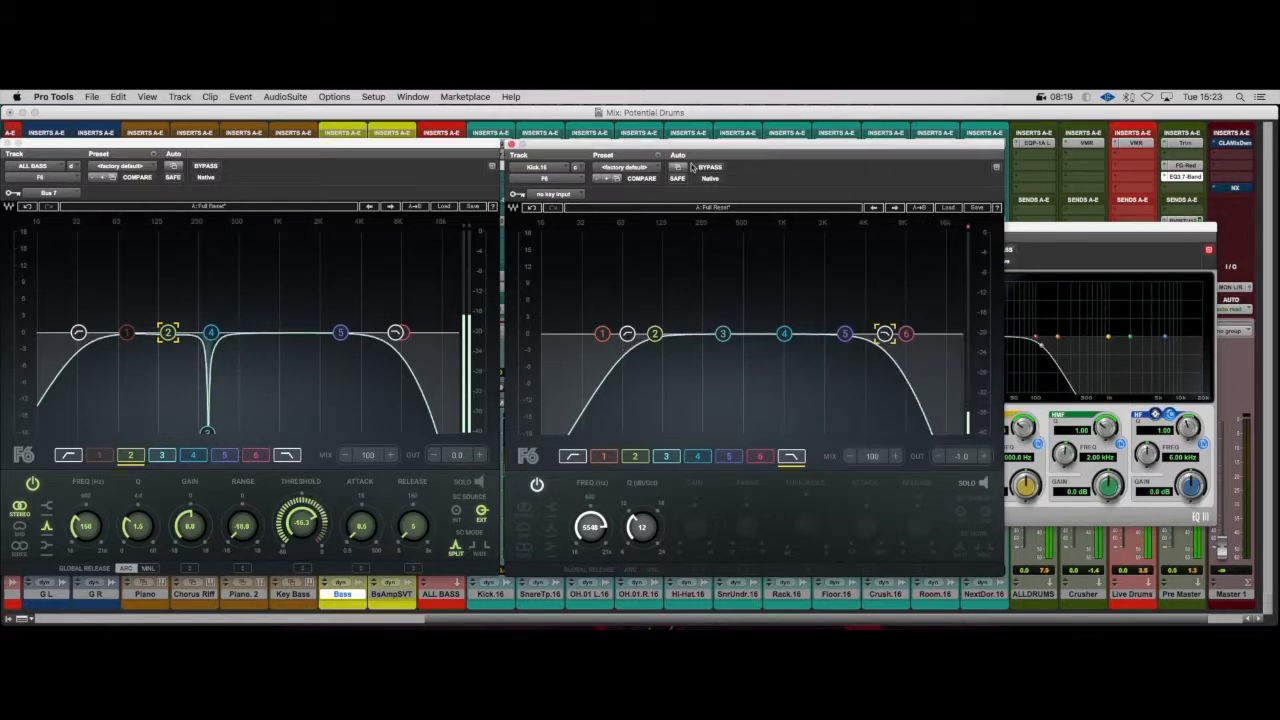
pyautogui.click(1097, 236)
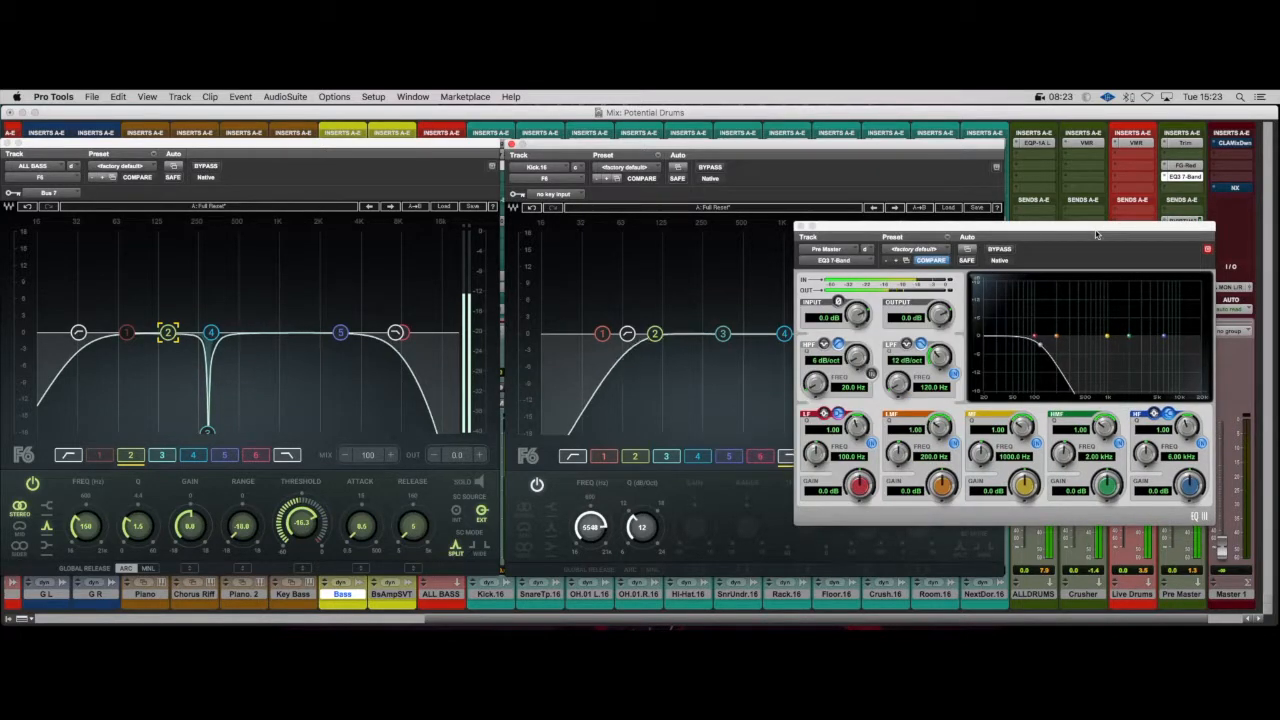
pyautogui.moveTo(1082, 226); pyautogui.dragTo(1060, 225)
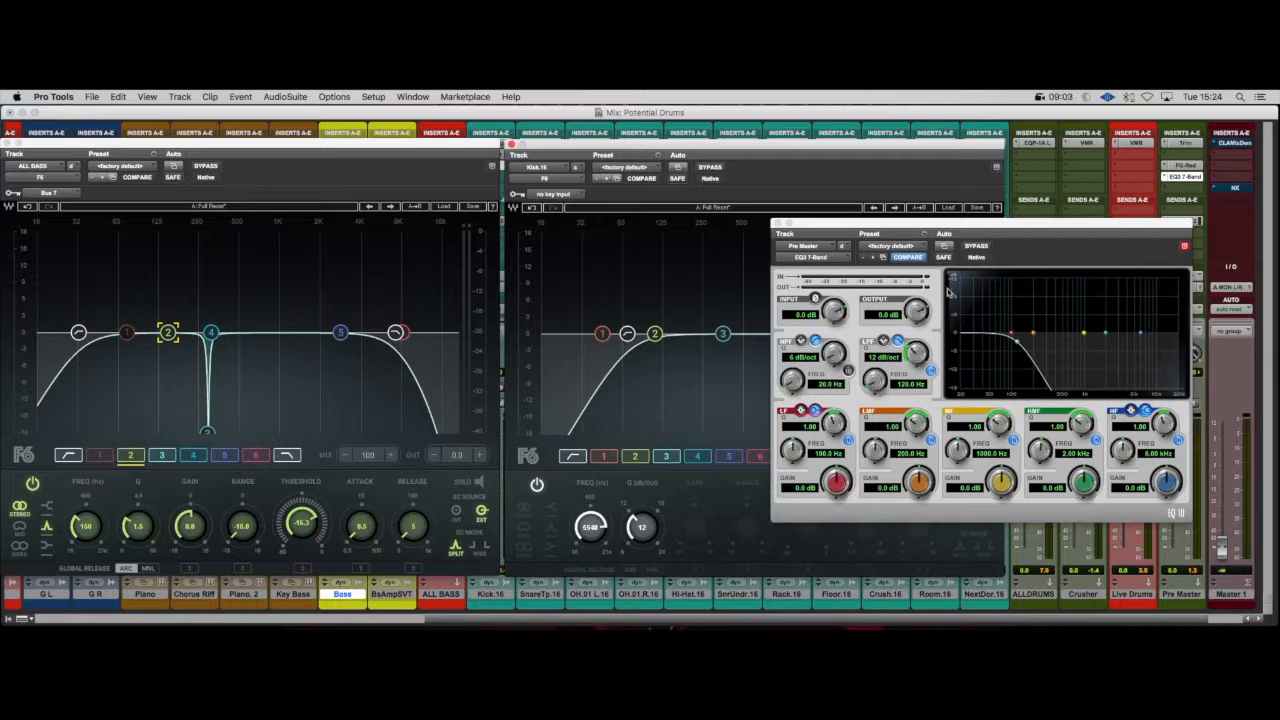
# - Bypass and close the Pre Master EQ3 7-Band, and line up the ALL BASS and Kick.16 F6 windows side by side
pyautogui.click(977, 247)
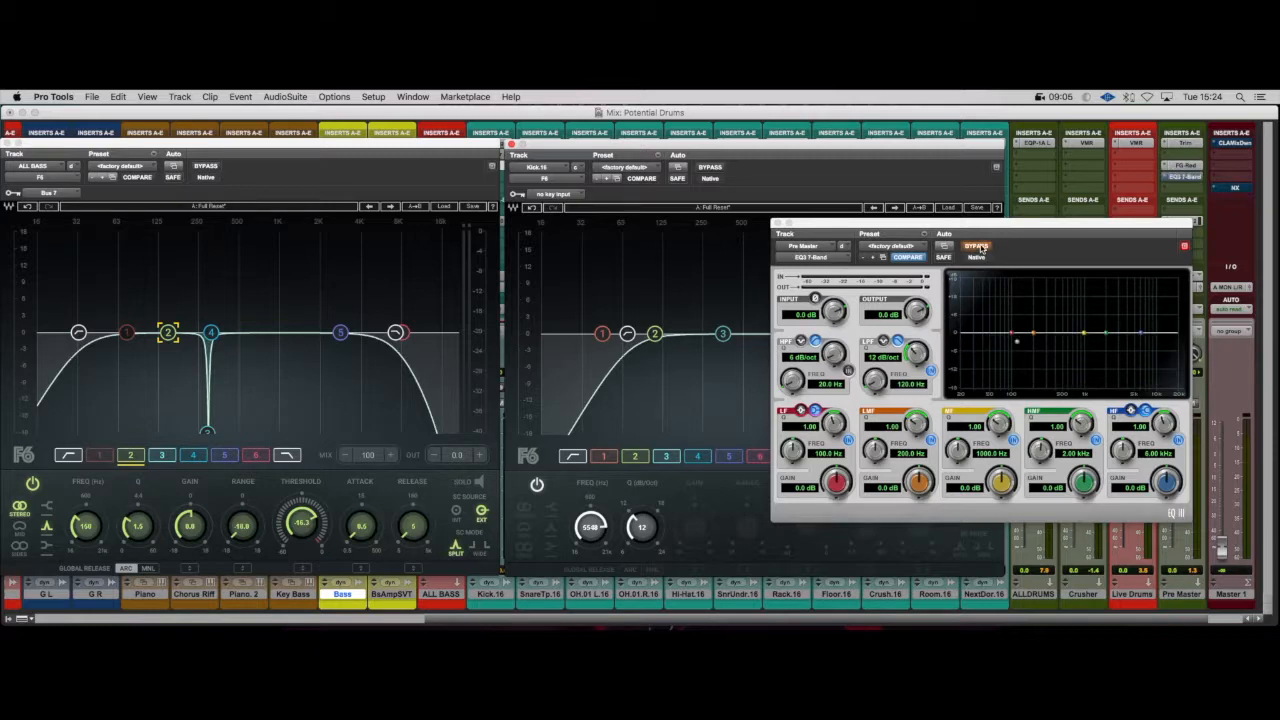
pyautogui.click(777, 224)
pyautogui.moveTo(950, 147); pyautogui.dragTo(1047, 156)
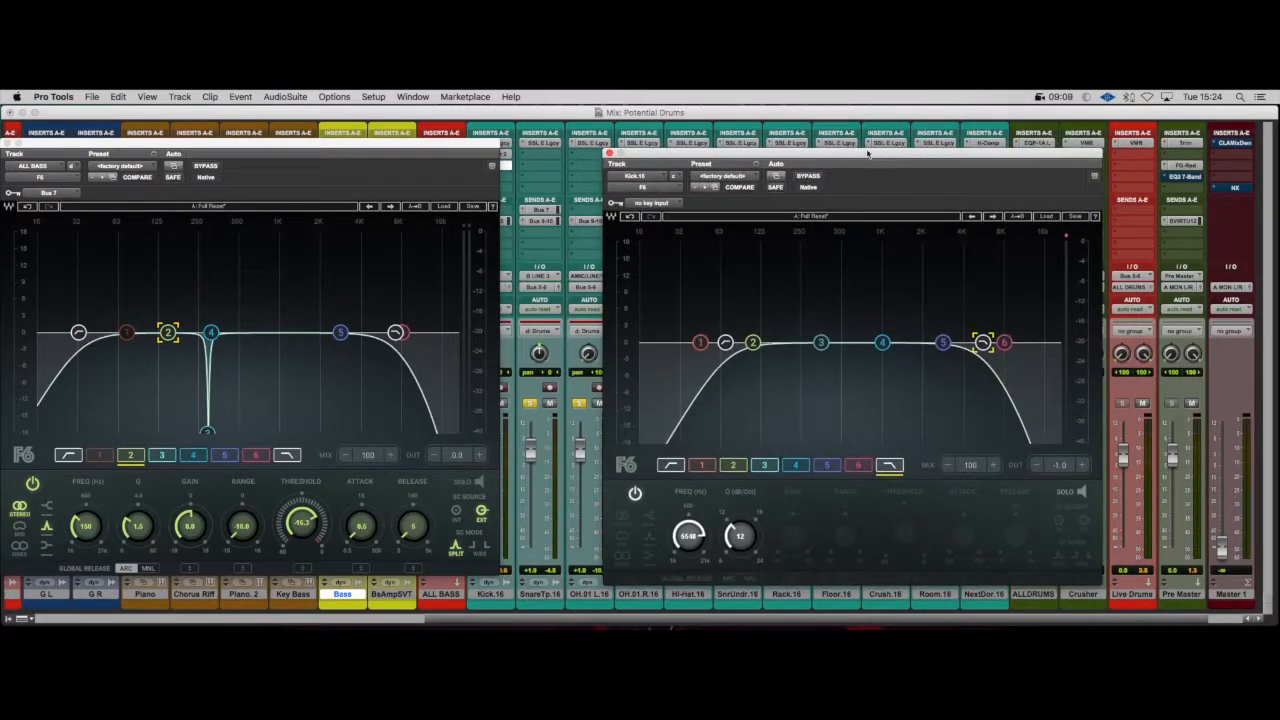
pyautogui.moveTo(478, 145); pyautogui.dragTo(574, 152)
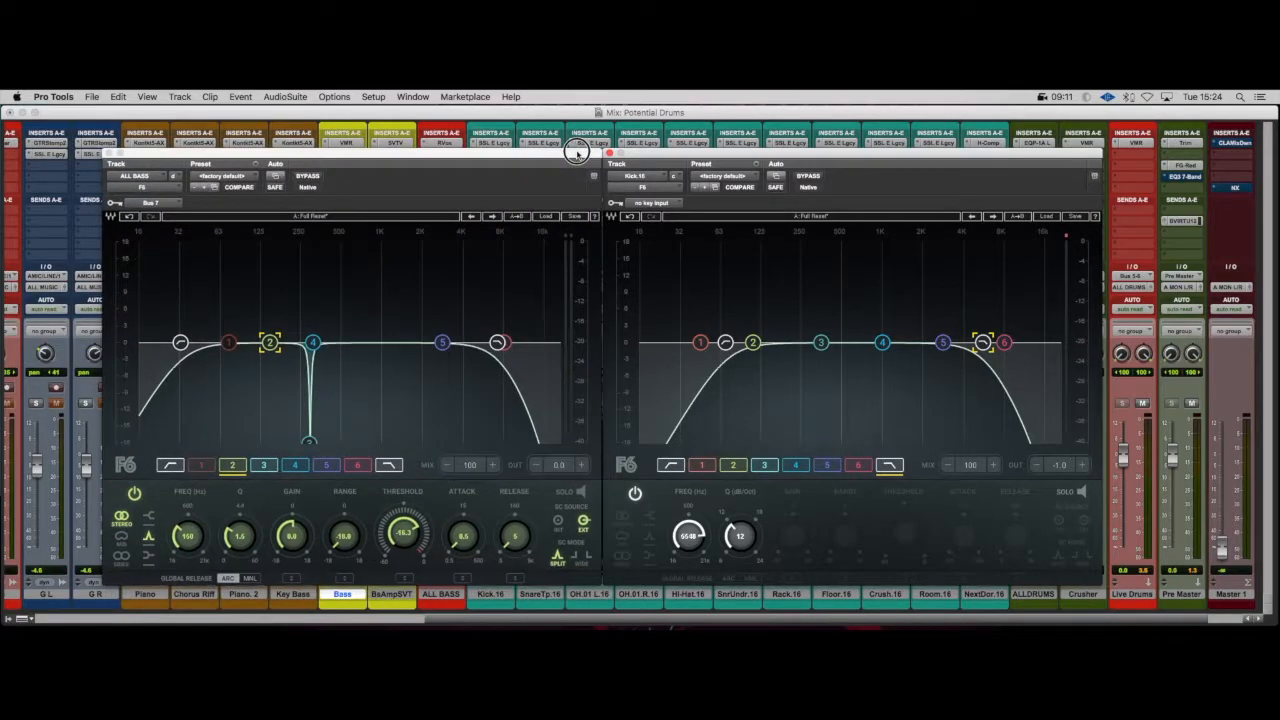
# - Play the full-range mix with both F6 windows open and examine the mixer channels behind them
pyautogui.click(858, 118)
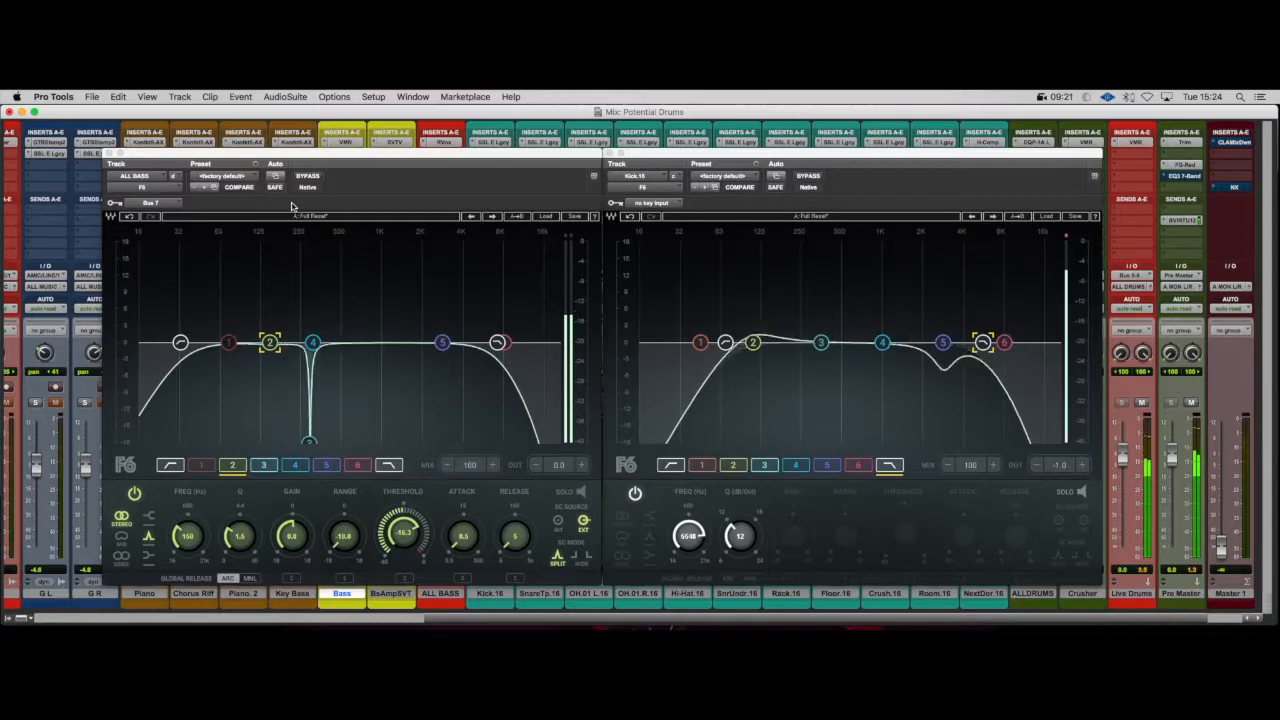
pyautogui.moveTo(452, 617); pyautogui.dragTo(526, 620)
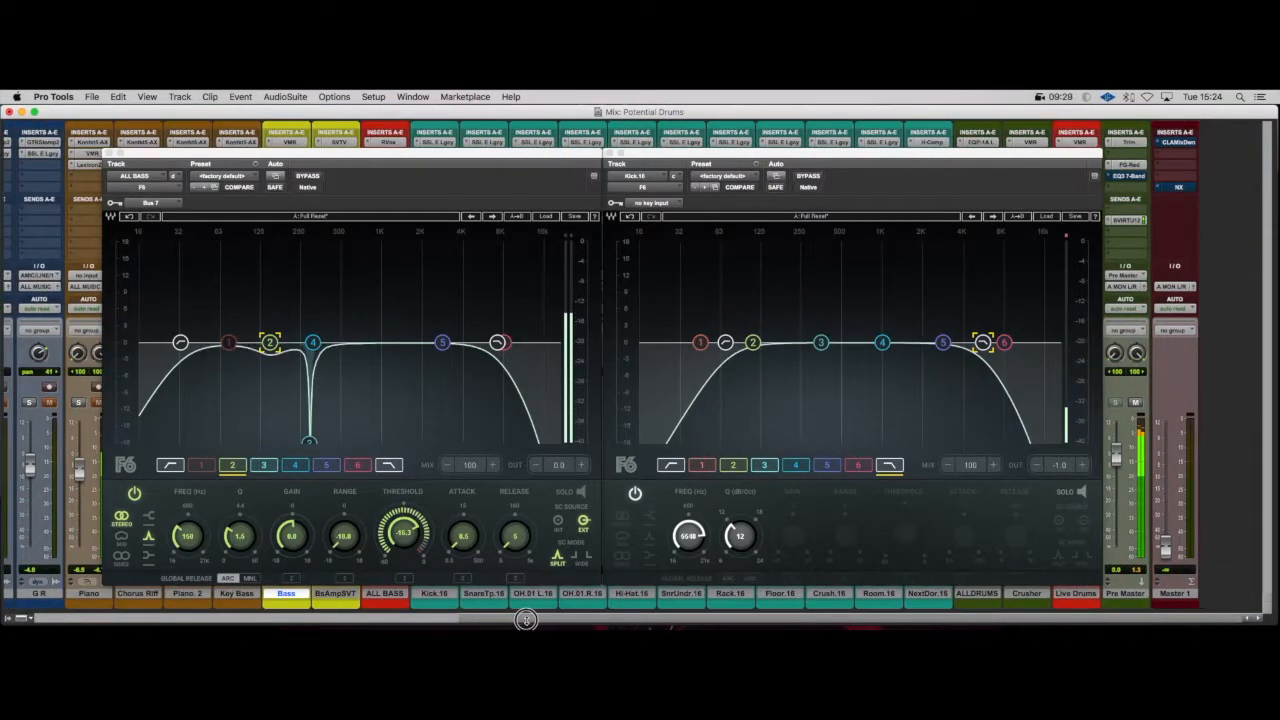